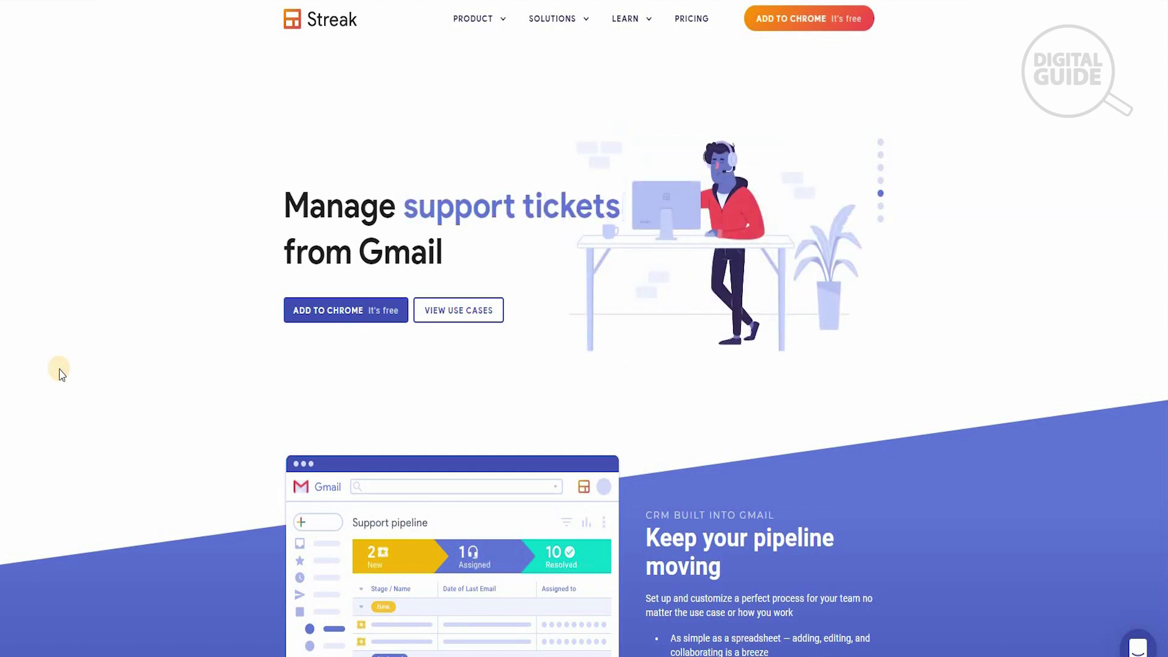
- Scroll the Streak home page down to the View tracking, Mail merge, Send later, Snippets and Thread splitter features
{"action": "scroll", "coordinate": [61, 373], "scroll_direction": "down", "scroll_amount": 2}
{"action": "scroll", "coordinate": [61, 373], "scroll_direction": "down", "scroll_amount": 3}
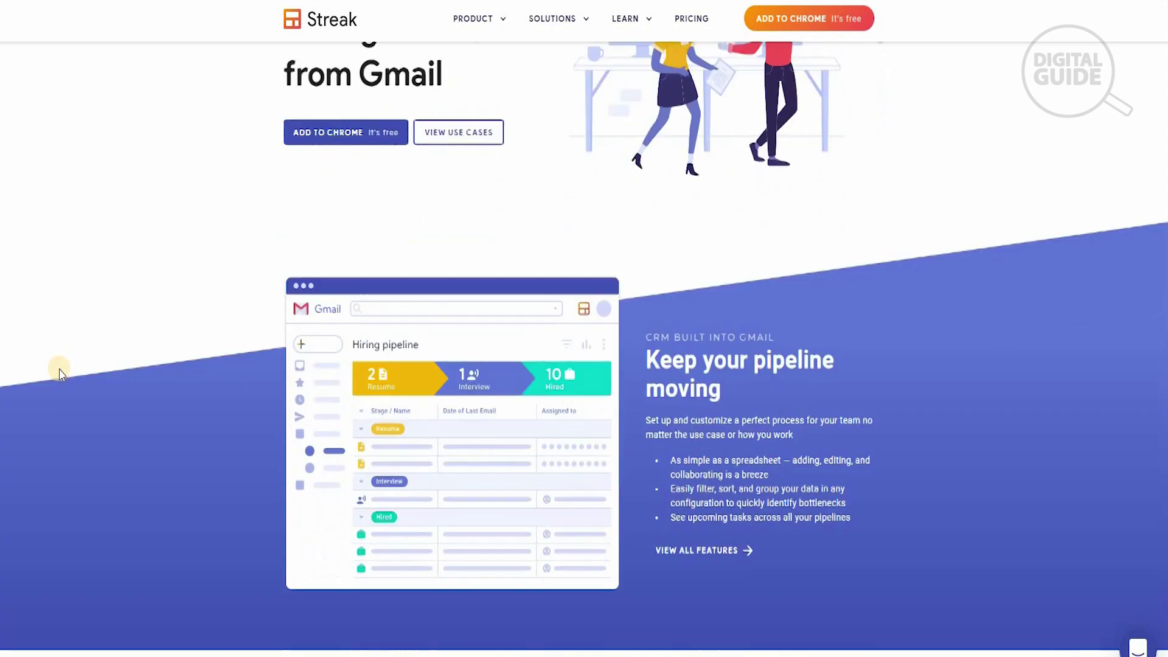
{"action": "scroll", "coordinate": [59, 369], "scroll_direction": "down", "scroll_amount": 1}
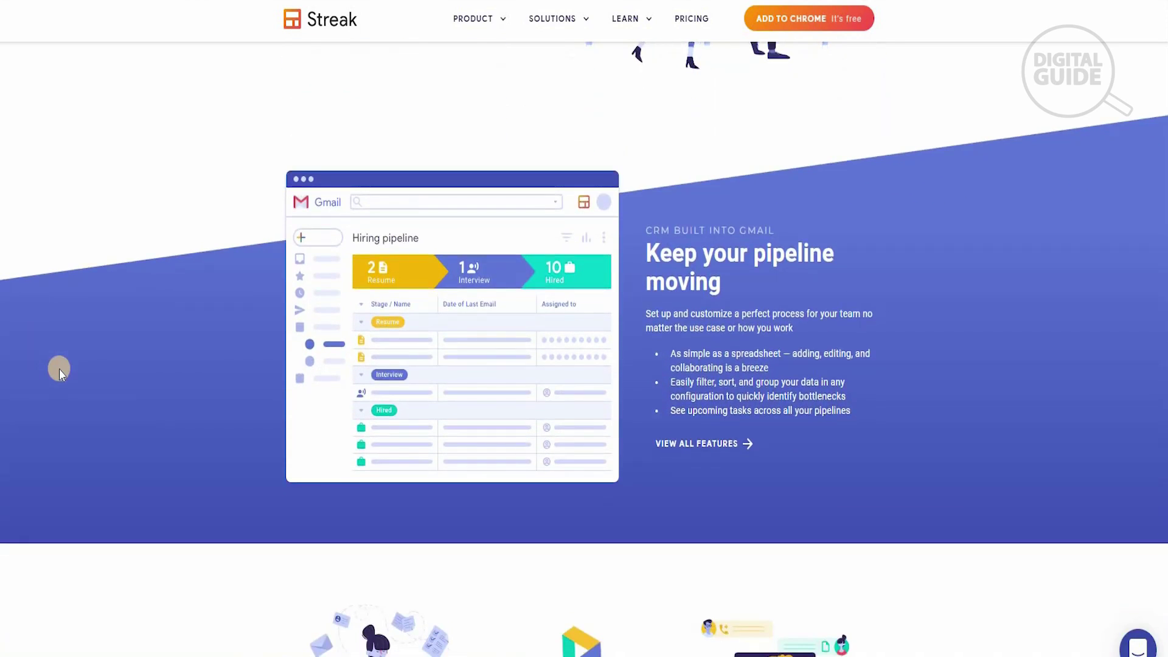
{"action": "scroll", "coordinate": [60, 369], "scroll_direction": "down", "scroll_amount": 1}
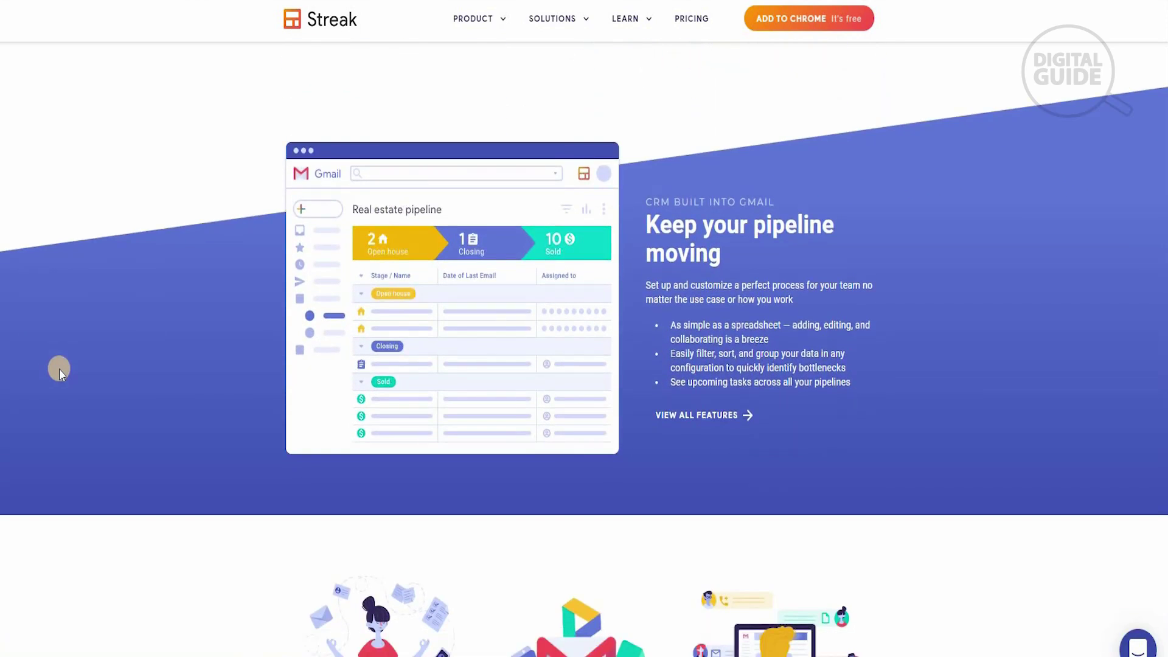
{"action": "scroll", "coordinate": [60, 368], "scroll_direction": "down", "scroll_amount": 1}
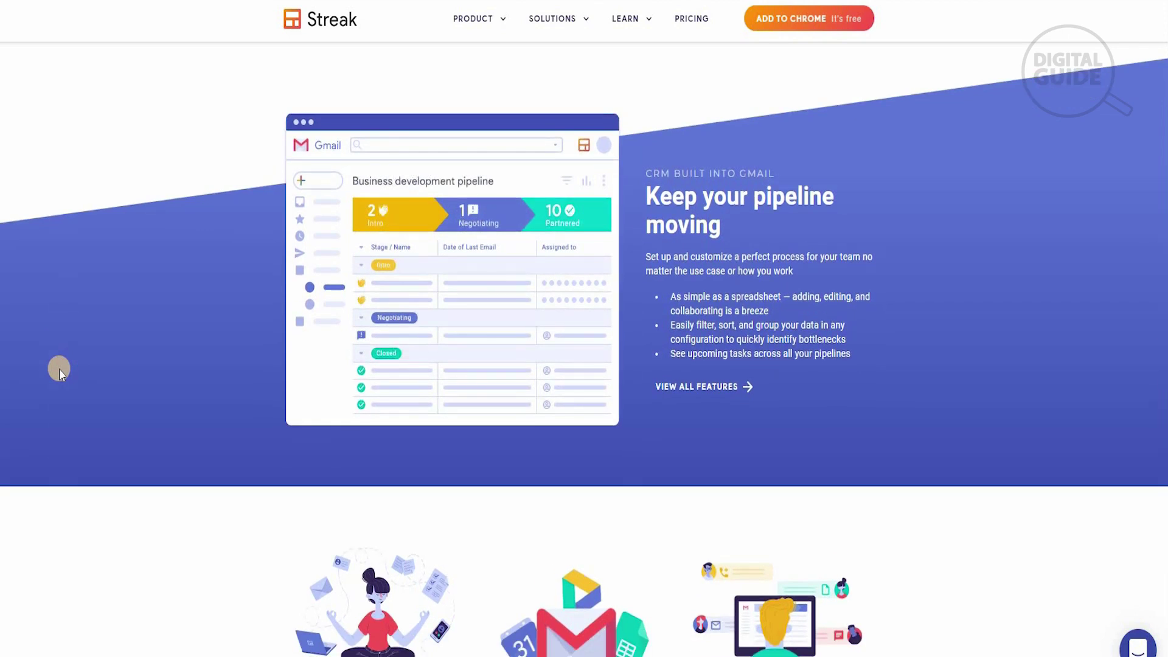
{"action": "scroll", "coordinate": [60, 369], "scroll_direction": "down", "scroll_amount": 1}
{"action": "scroll", "coordinate": [60, 368], "scroll_direction": "down", "scroll_amount": 1}
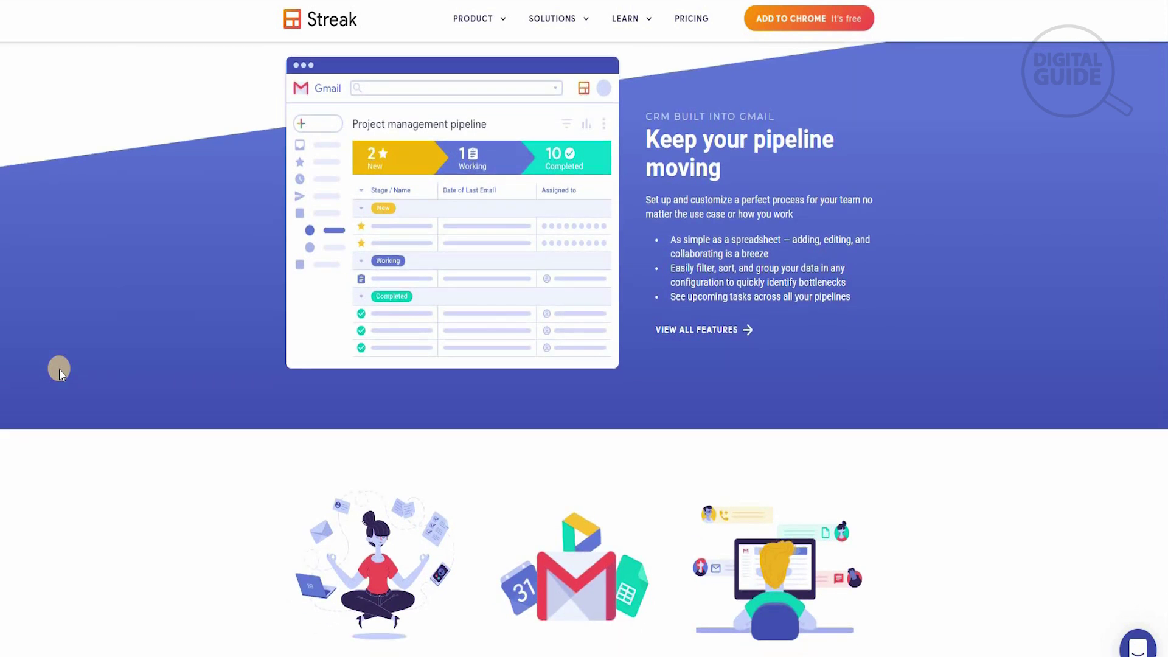
{"action": "scroll", "coordinate": [59, 368], "scroll_direction": "down", "scroll_amount": 2}
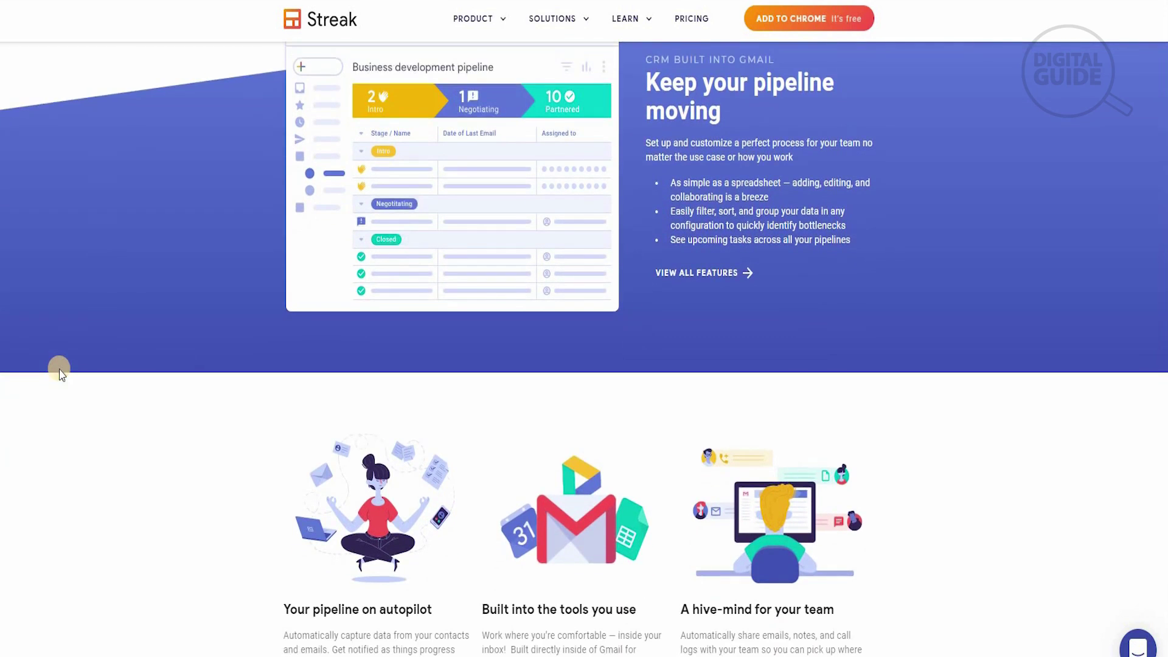
{"action": "scroll", "coordinate": [60, 369], "scroll_direction": "down", "scroll_amount": 1}
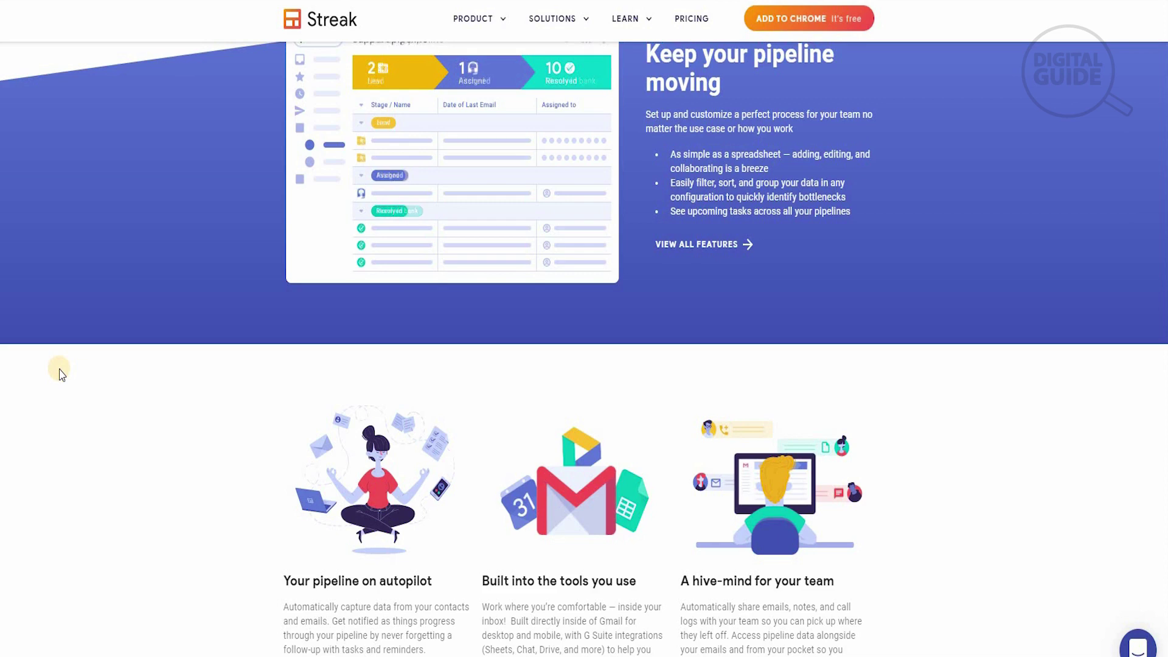
{"action": "scroll", "coordinate": [59, 371], "scroll_direction": "down", "scroll_amount": 6}
{"action": "scroll", "coordinate": [60, 371], "scroll_direction": "down", "scroll_amount": 5}
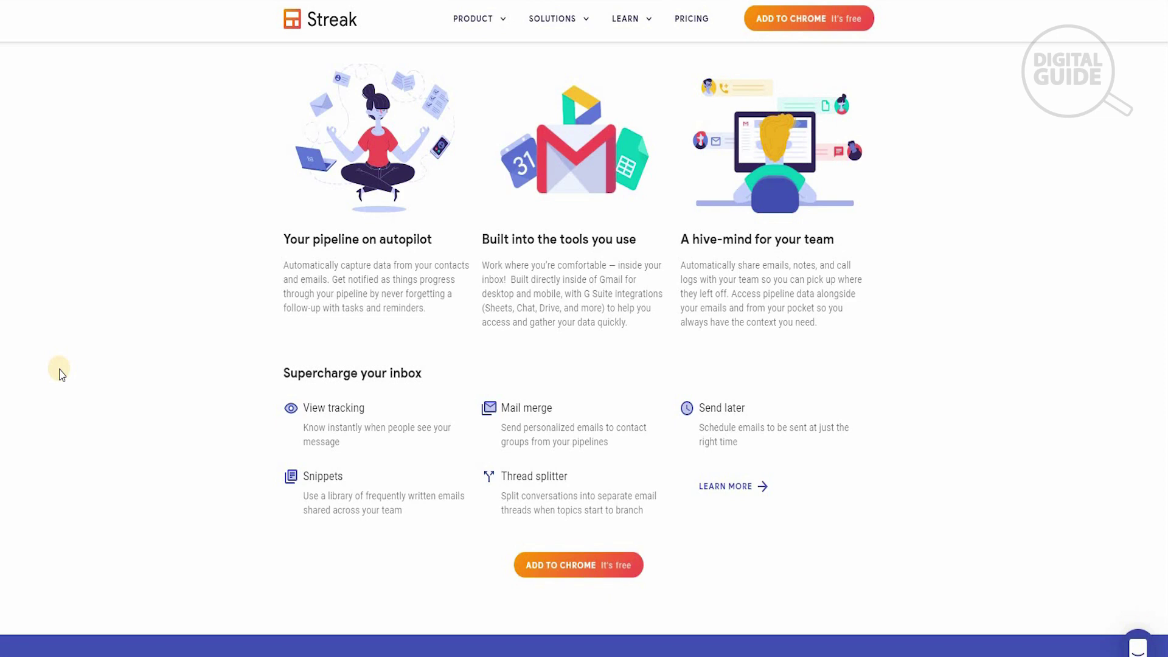
- Scroll past the 750K+ happy users testimonials to the Google's Partner of the Year award and customer logos
{"action": "scroll", "coordinate": [59, 372], "scroll_direction": "down", "scroll_amount": 1}
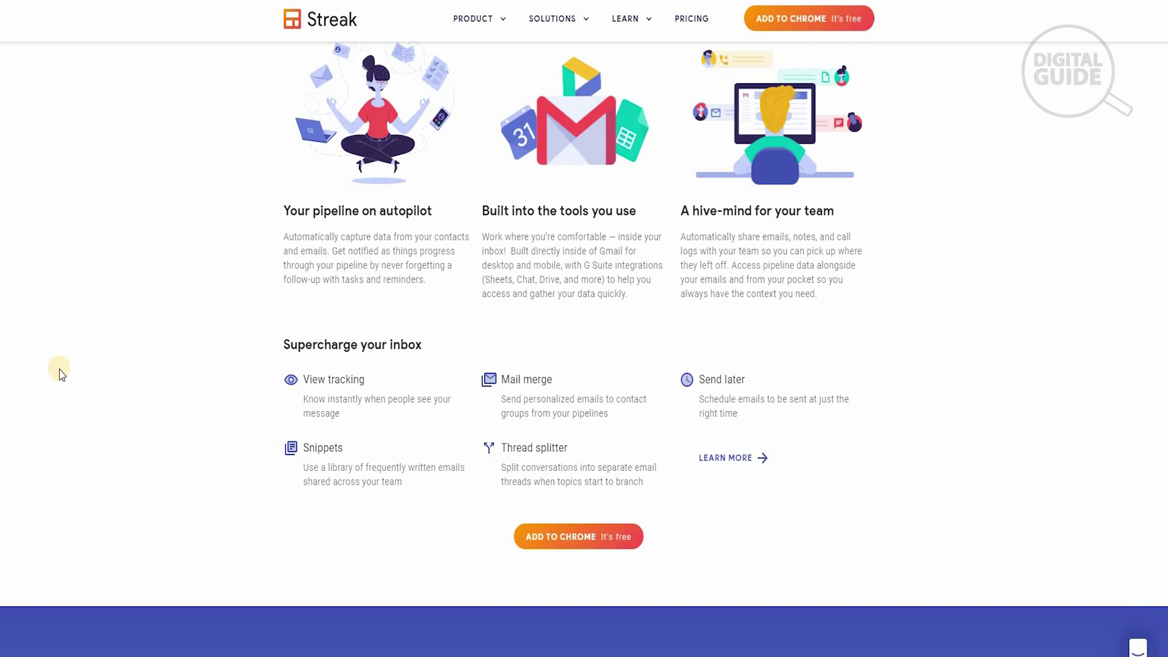
{"action": "scroll", "coordinate": [61, 374], "scroll_direction": "down", "scroll_amount": 1}
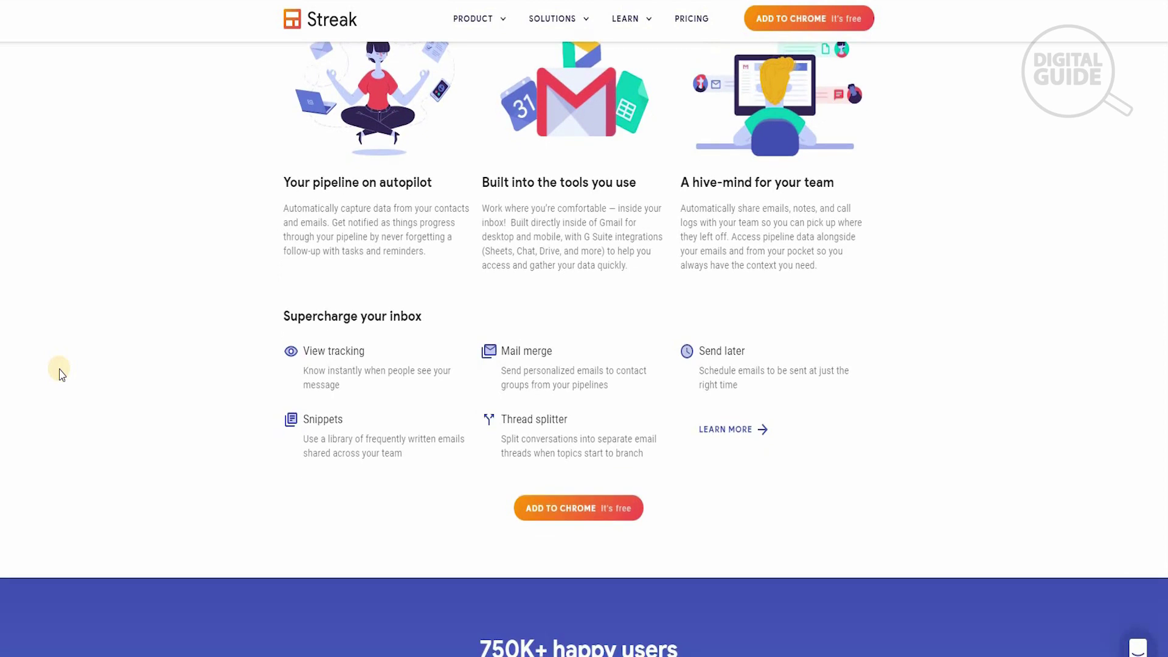
{"action": "scroll", "coordinate": [62, 374], "scroll_direction": "down", "scroll_amount": 1}
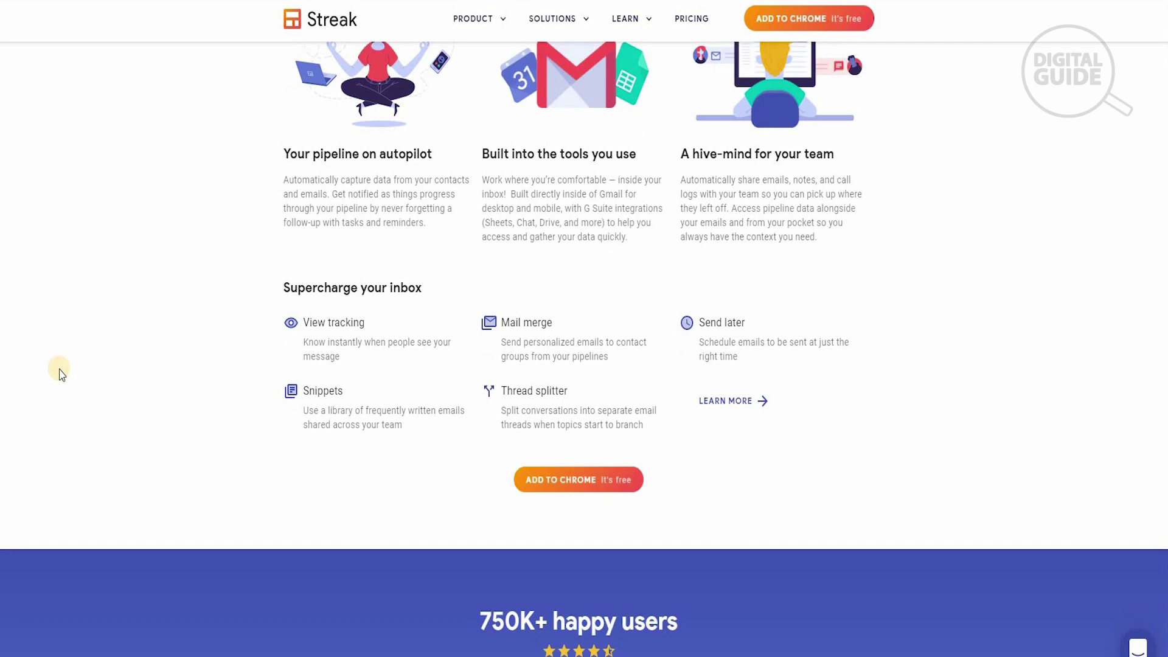
{"action": "scroll", "coordinate": [61, 373], "scroll_direction": "down", "scroll_amount": 1}
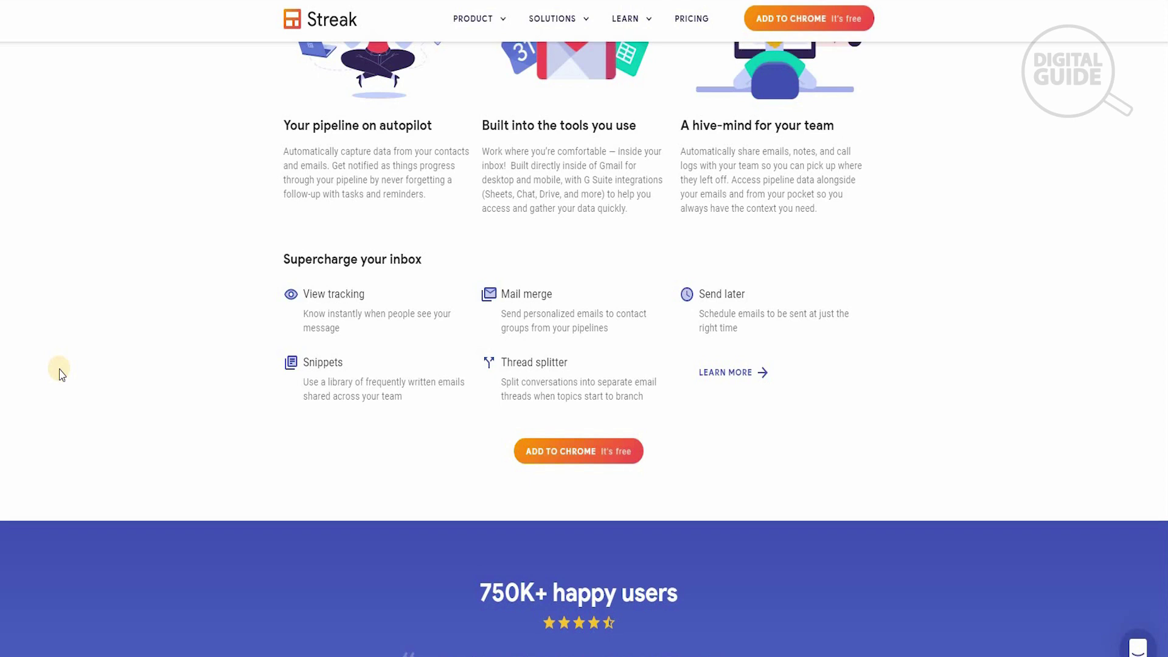
{"action": "scroll", "coordinate": [61, 374], "scroll_direction": "down", "scroll_amount": 1}
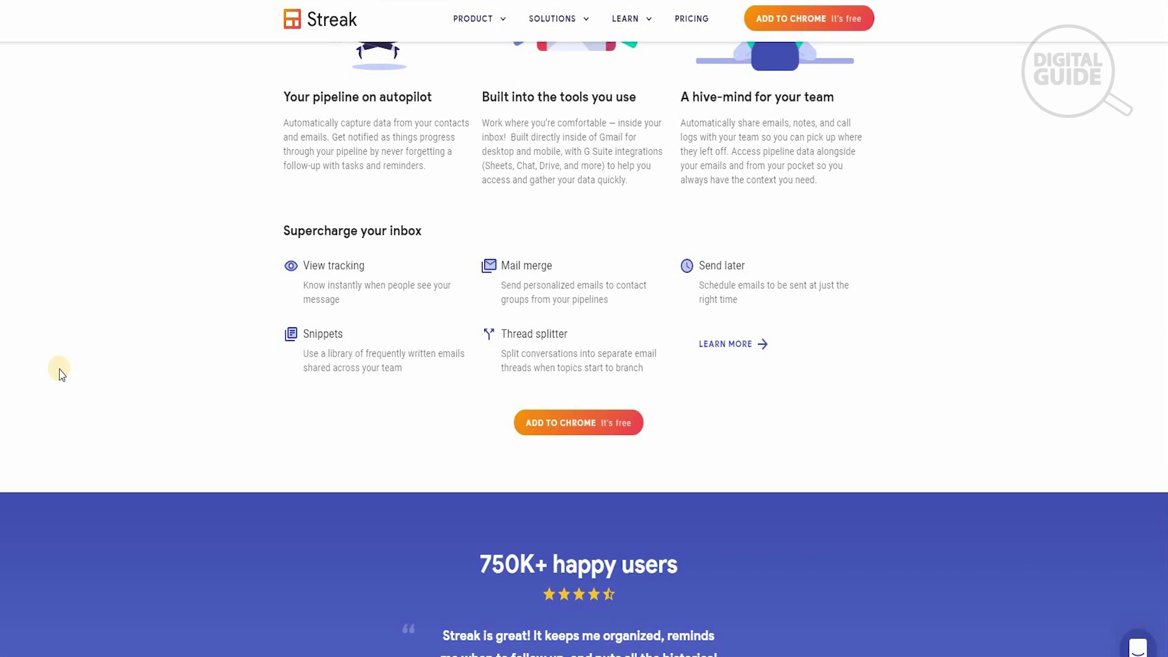
{"action": "scroll", "coordinate": [61, 374], "scroll_direction": "down", "scroll_amount": 1}
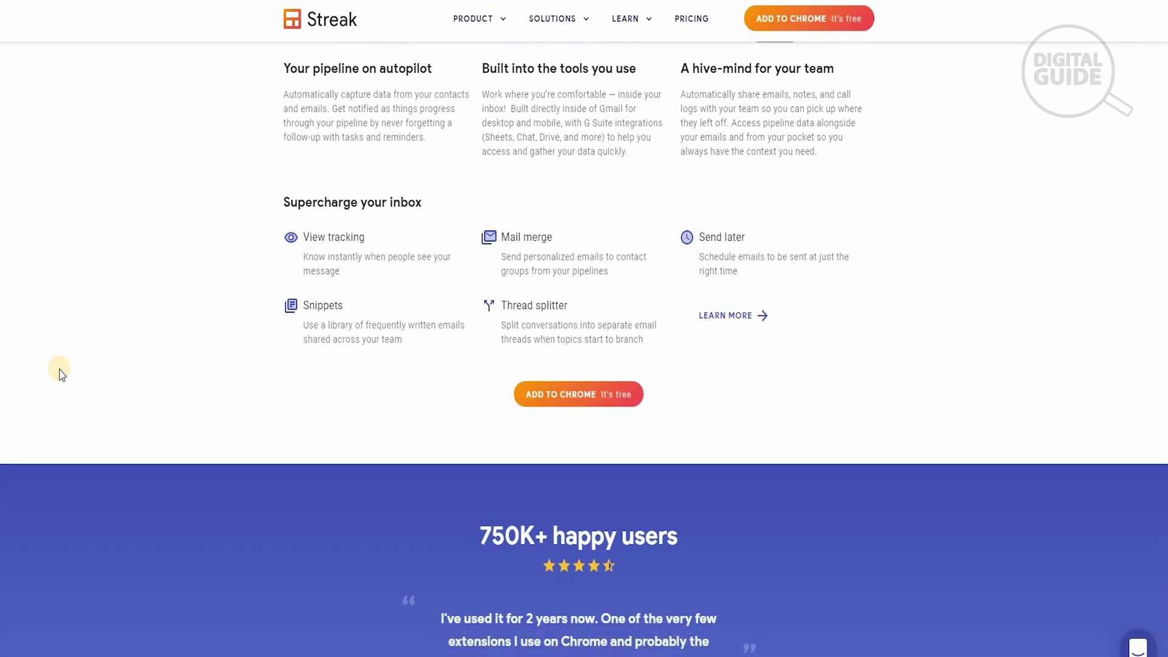
{"action": "scroll", "coordinate": [62, 374], "scroll_direction": "down", "scroll_amount": 1}
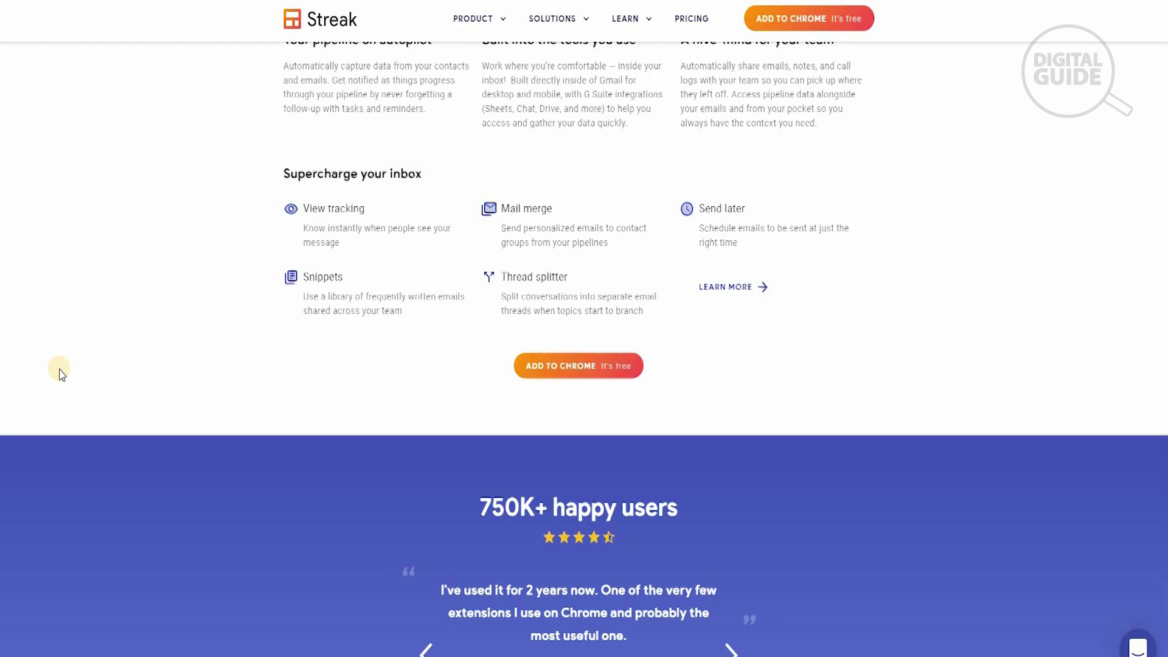
{"action": "scroll", "coordinate": [62, 374], "scroll_direction": "down", "scroll_amount": 1}
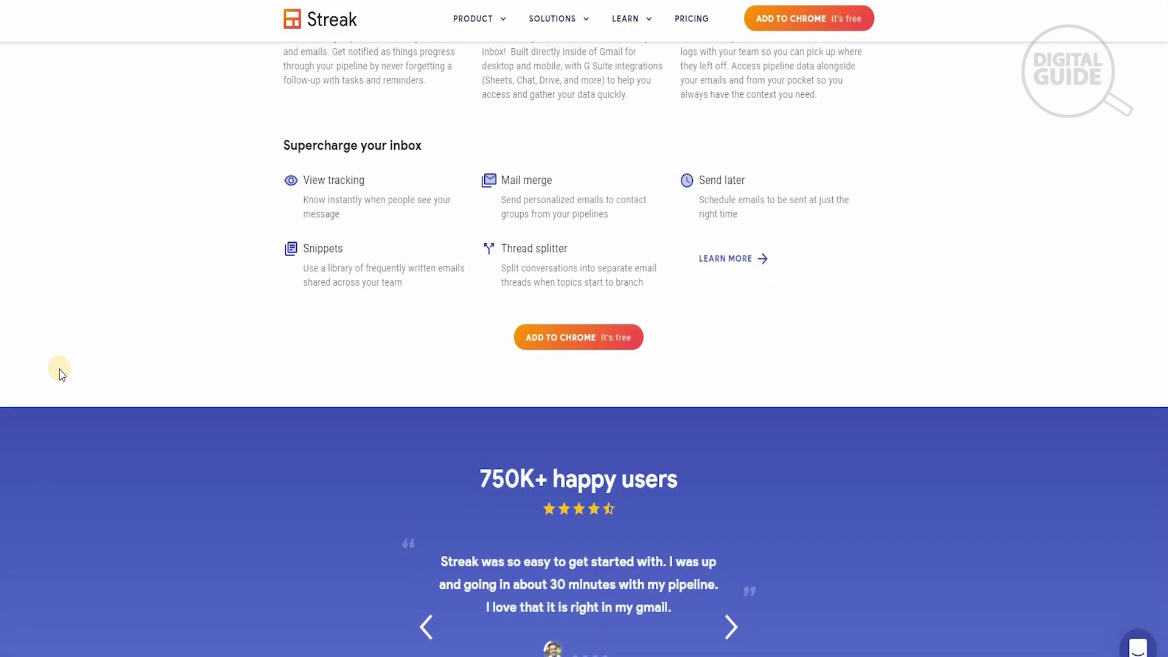
{"action": "scroll", "coordinate": [62, 374], "scroll_direction": "down", "scroll_amount": 4}
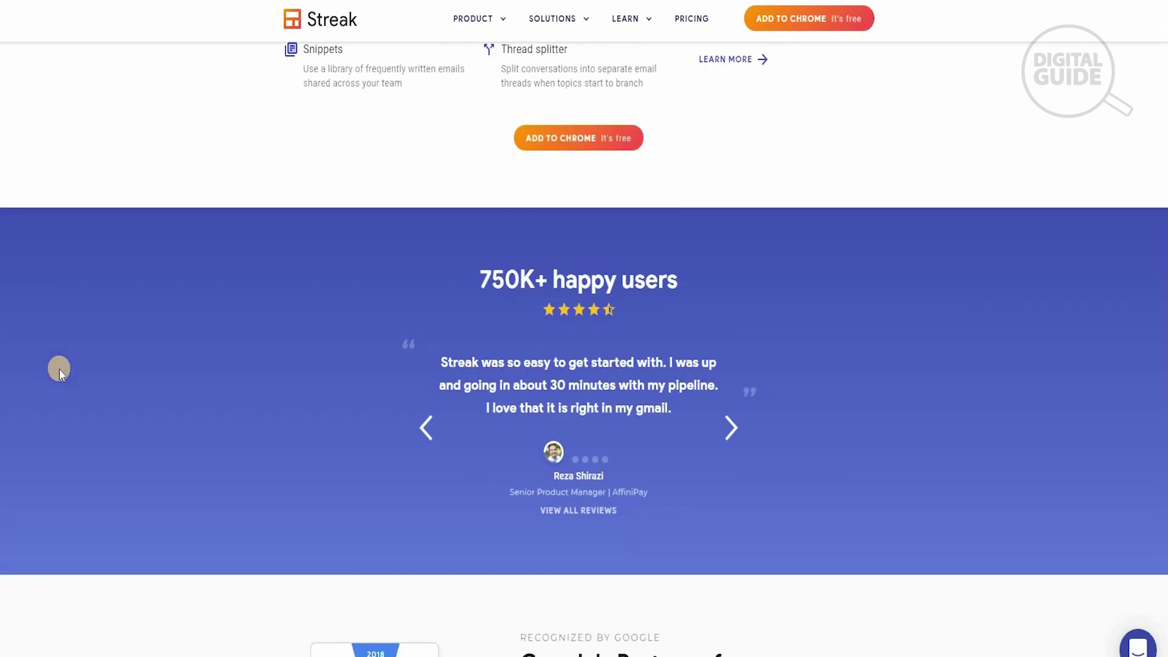
{"action": "scroll", "coordinate": [60, 373], "scroll_direction": "down", "scroll_amount": 4}
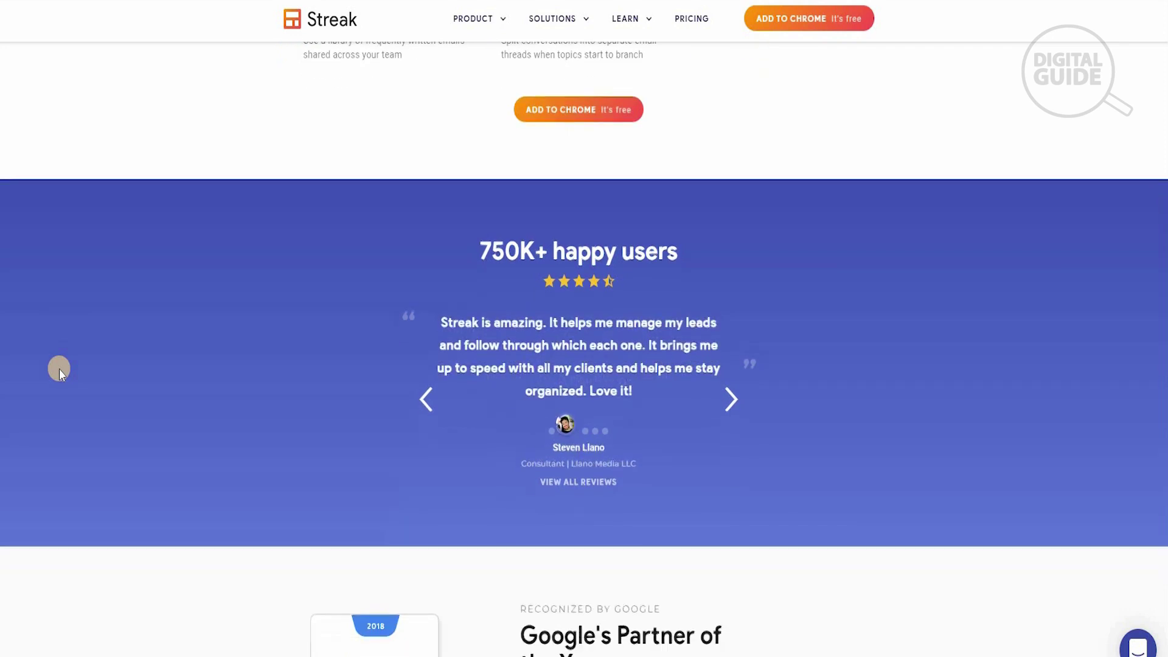
{"action": "scroll", "coordinate": [61, 374], "scroll_direction": "down", "scroll_amount": 3}
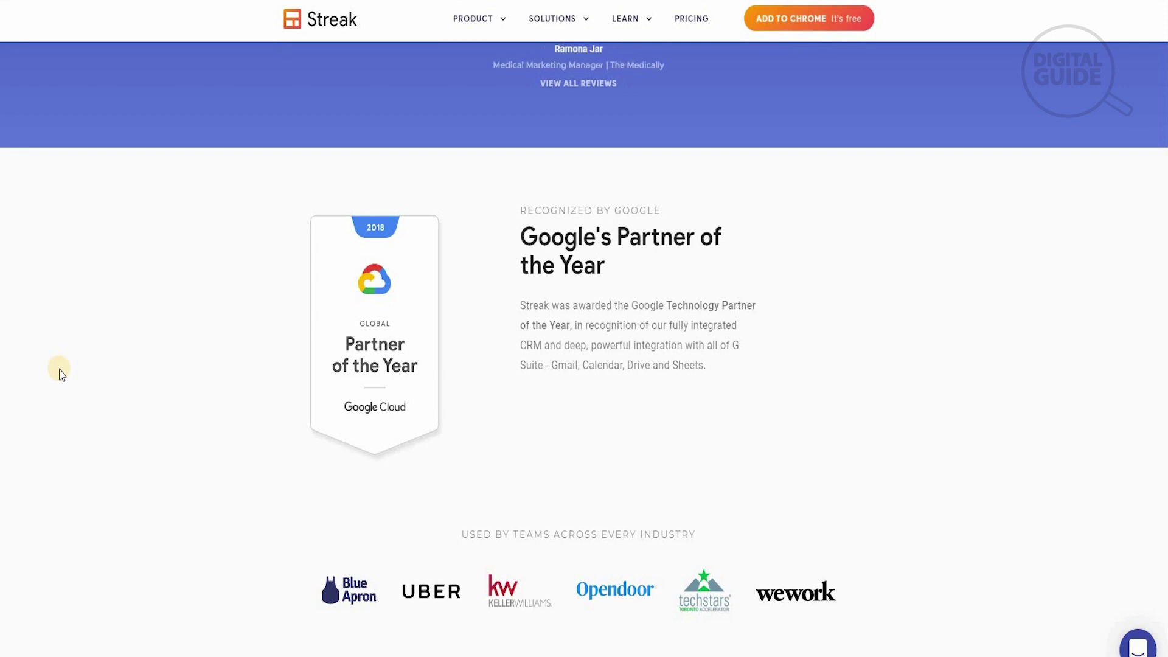
{"action": "scroll", "coordinate": [61, 373], "scroll_direction": "down", "scroll_amount": 3}
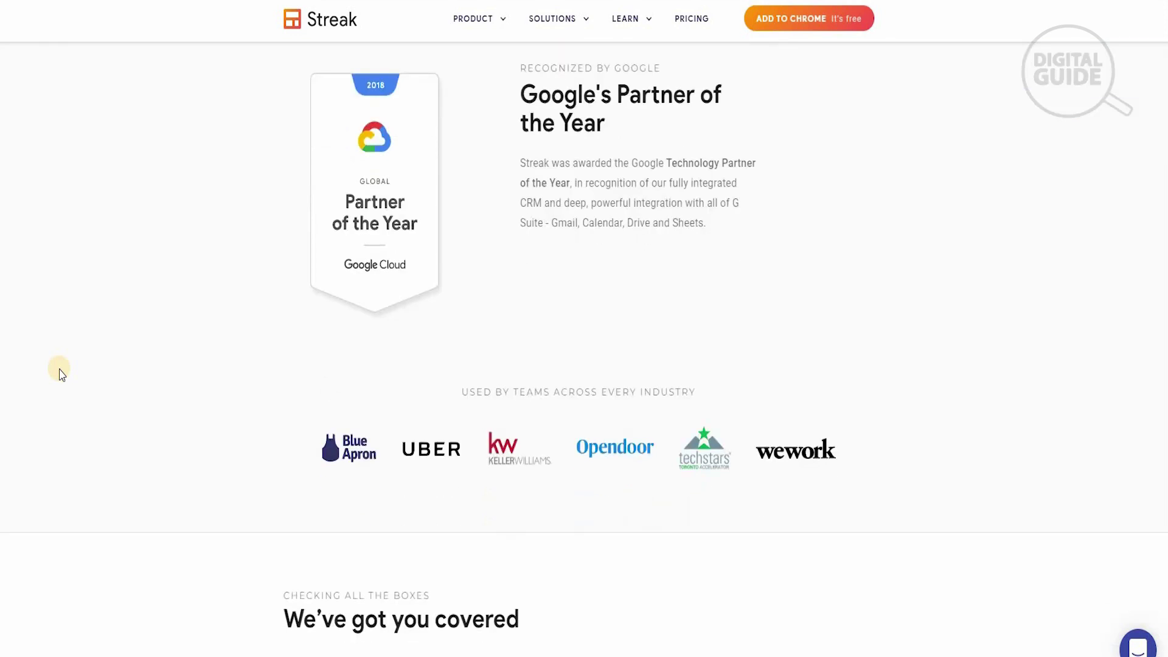
{"action": "scroll", "coordinate": [61, 373], "scroll_direction": "down", "scroll_amount": 1}
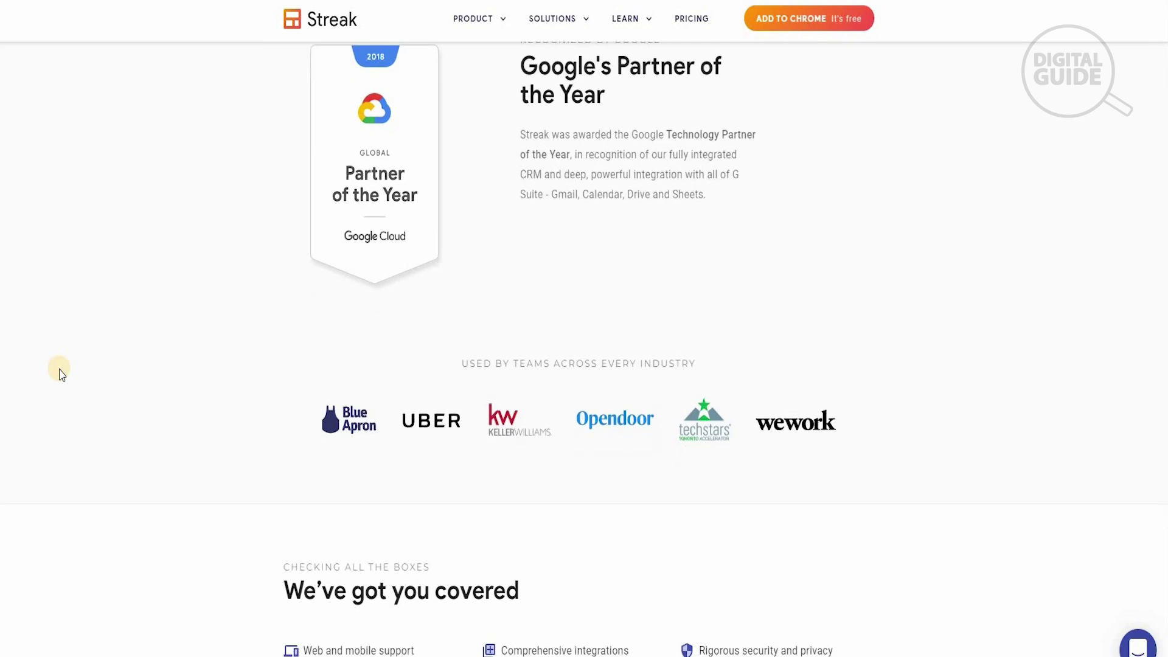
{"action": "scroll", "coordinate": [61, 372], "scroll_direction": "down", "scroll_amount": 4}
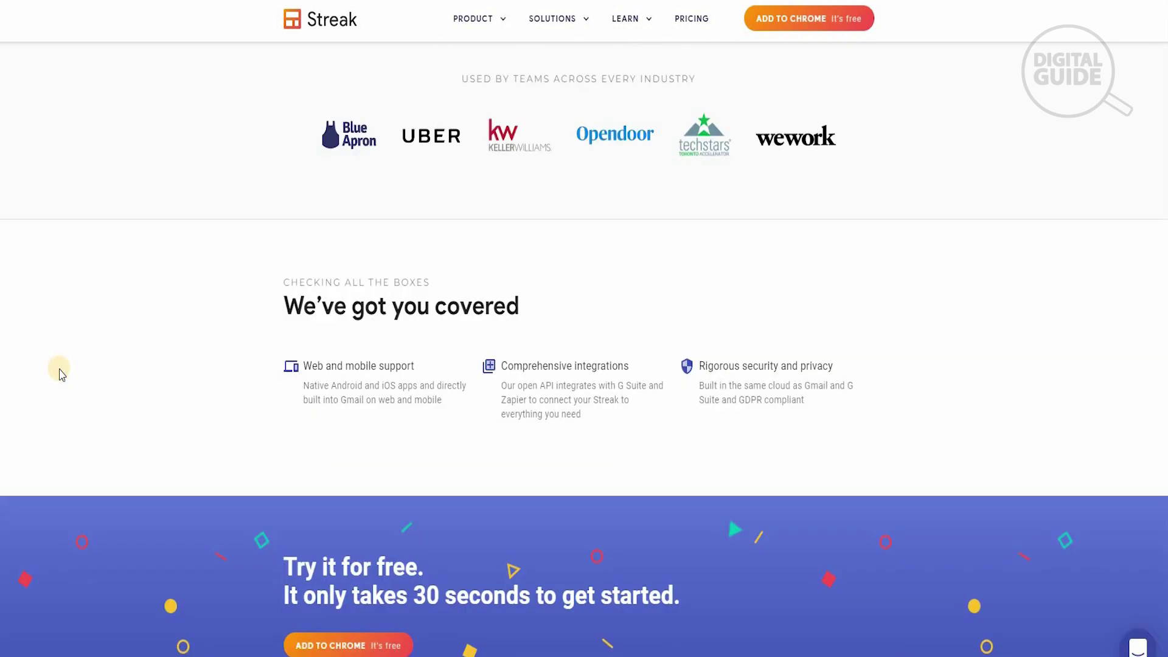
{"action": "scroll", "coordinate": [61, 373], "scroll_direction": "down", "scroll_amount": 3}
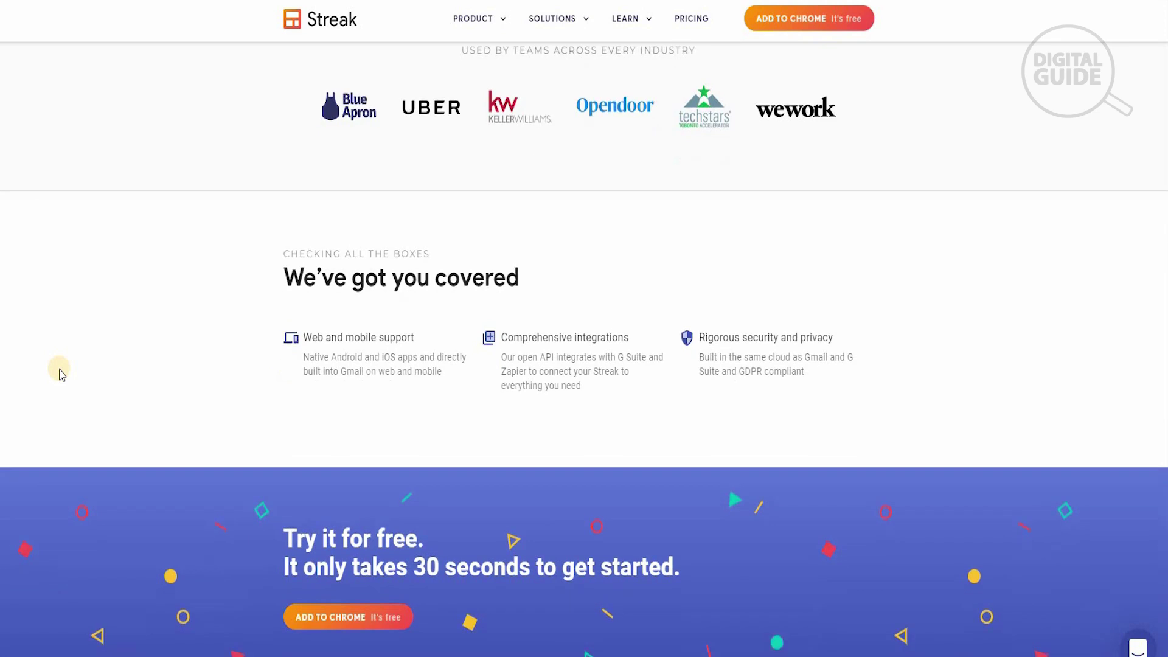
{"action": "scroll", "coordinate": [59, 369], "scroll_direction": "down", "scroll_amount": 2}
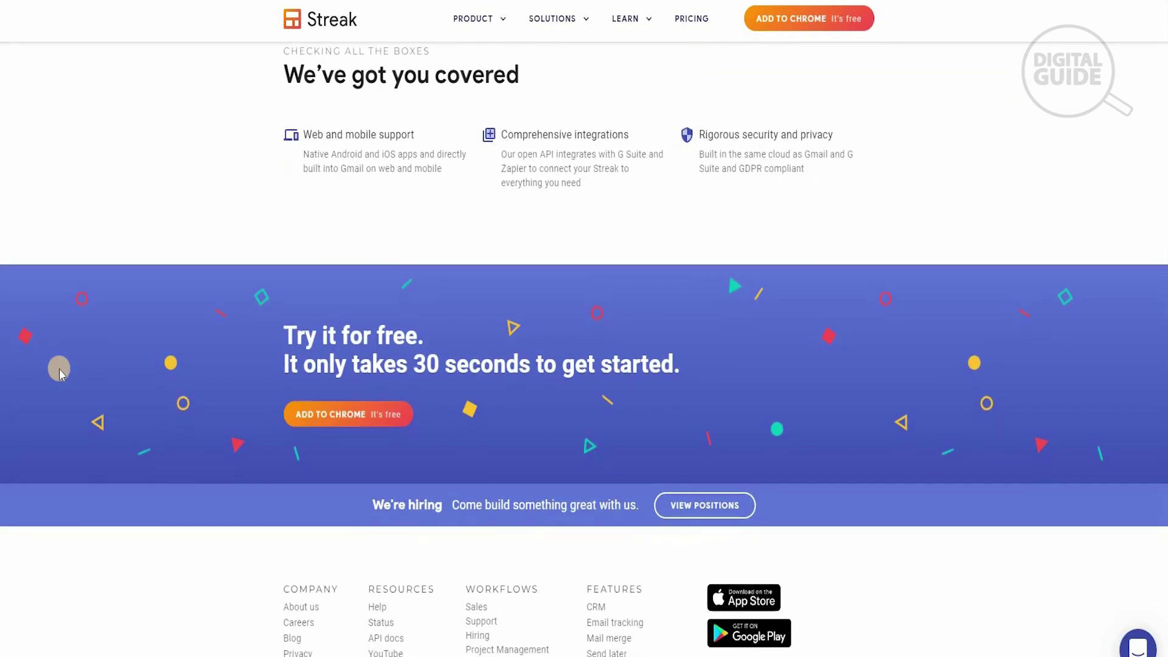
{"action": "scroll", "coordinate": [60, 369], "scroll_direction": "down", "scroll_amount": 2}
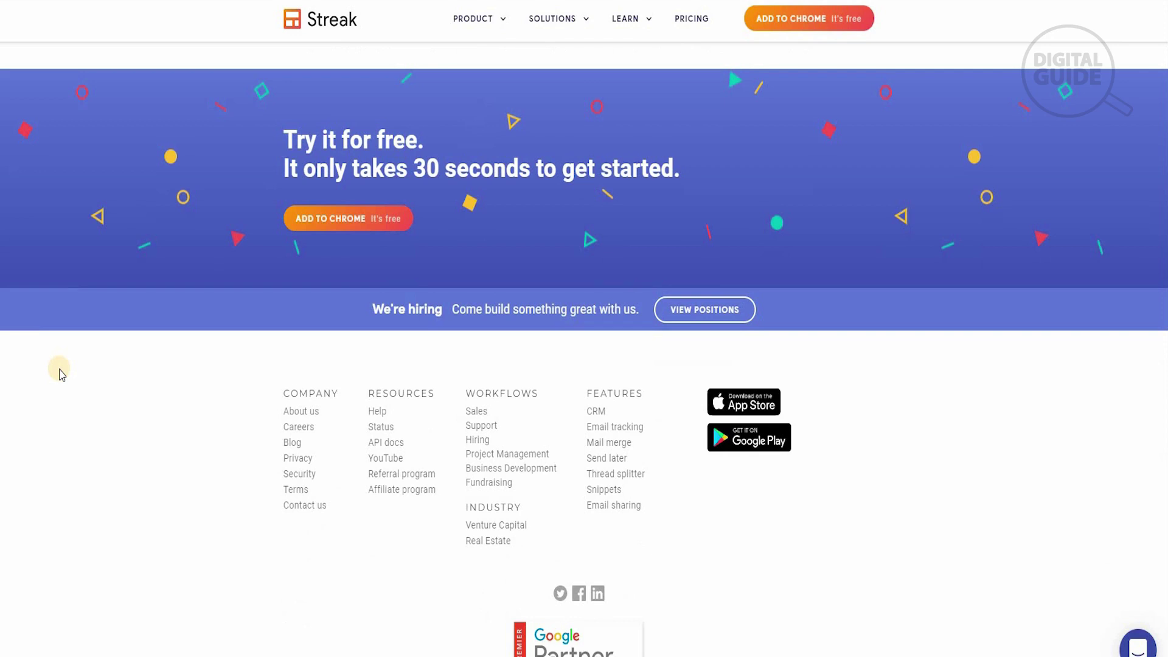
{"action": "scroll", "coordinate": [59, 372], "scroll_direction": "down", "scroll_amount": 1}
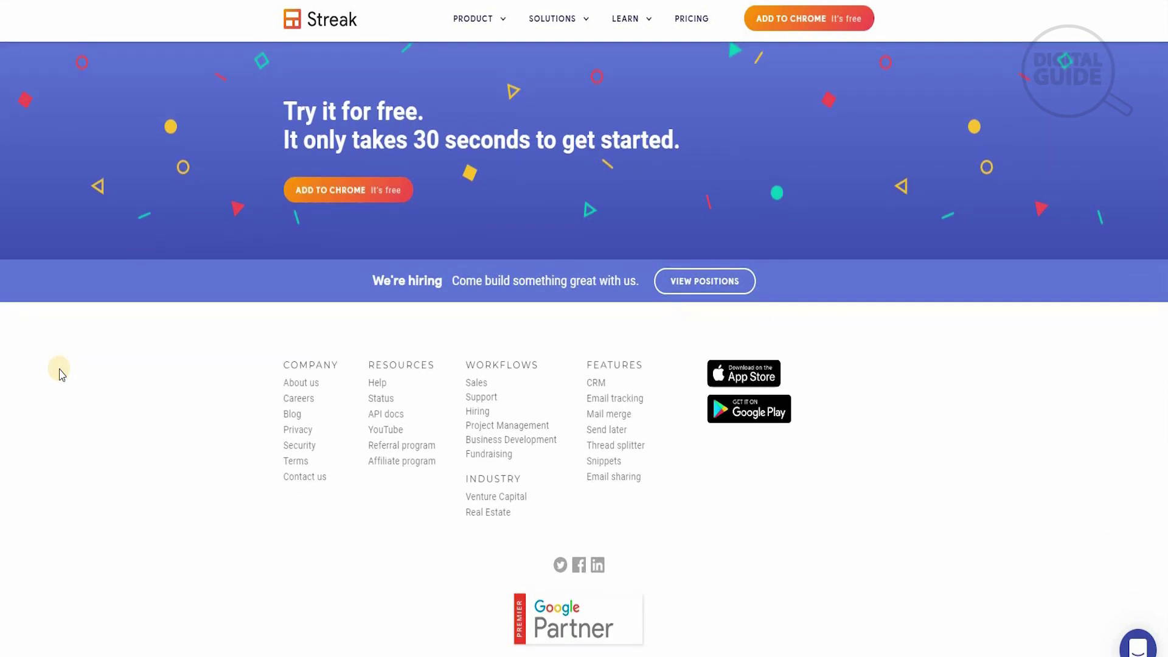
{"action": "scroll", "coordinate": [60, 373], "scroll_direction": "up", "scroll_amount": 15}
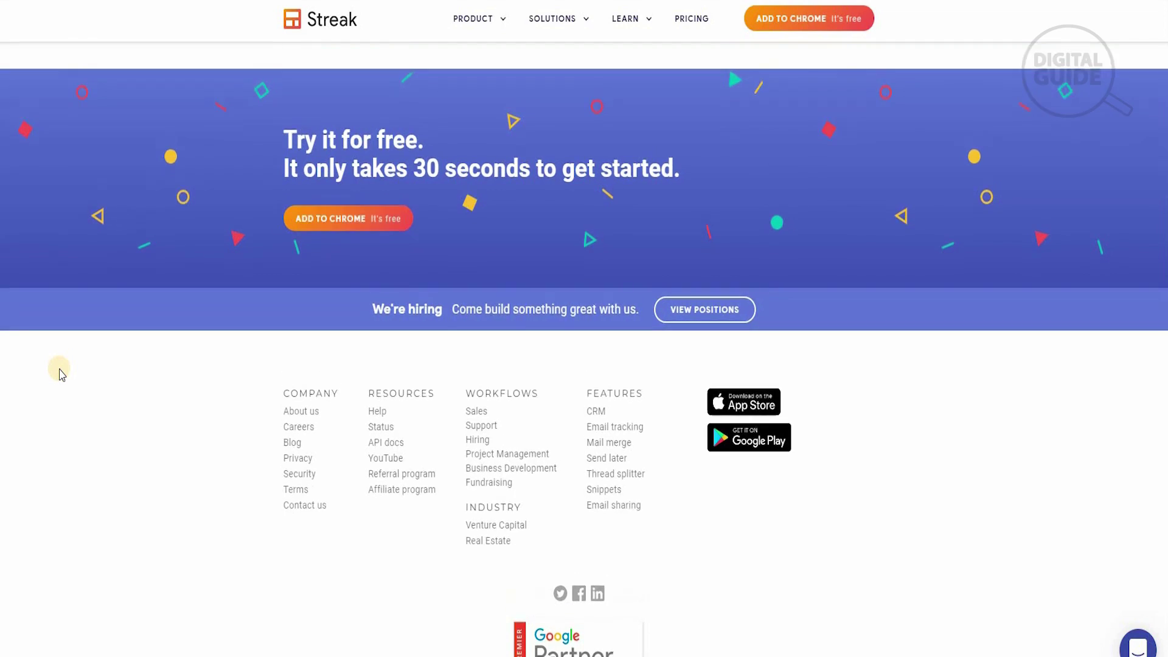
{"action": "scroll", "coordinate": [60, 369], "scroll_direction": "up", "scroll_amount": 15}
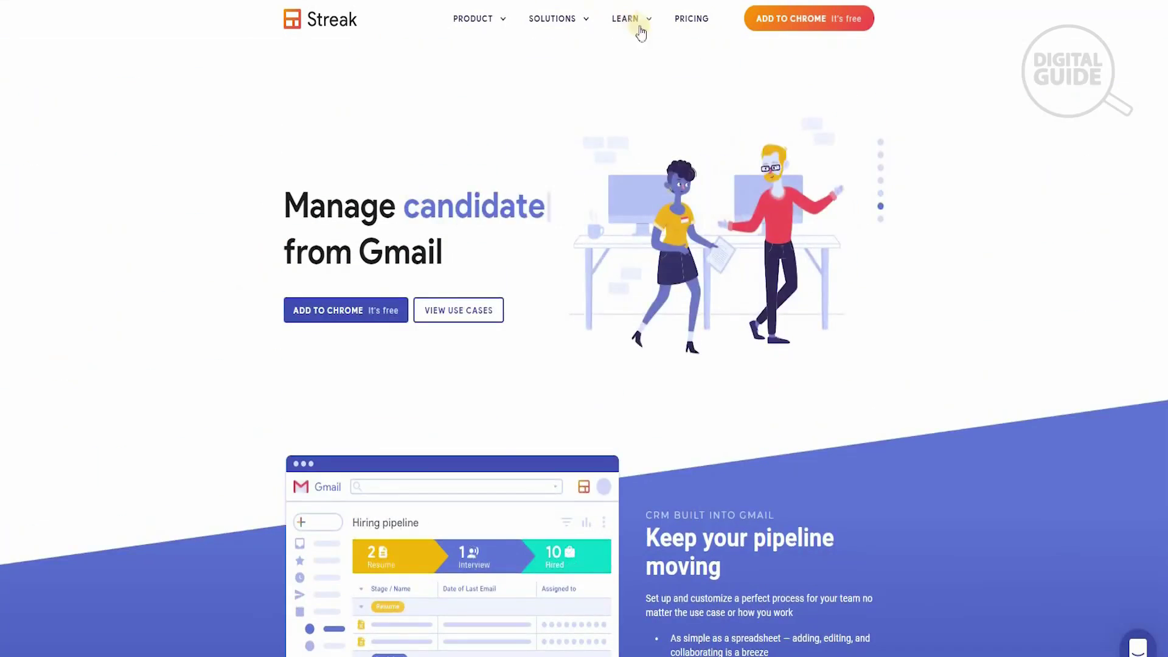
- Open the Pricing page and review the Free $0, Solo $15, Pro $49 and Enterprise $129 plans
{"action": "left_click", "coordinate": [692, 23]}
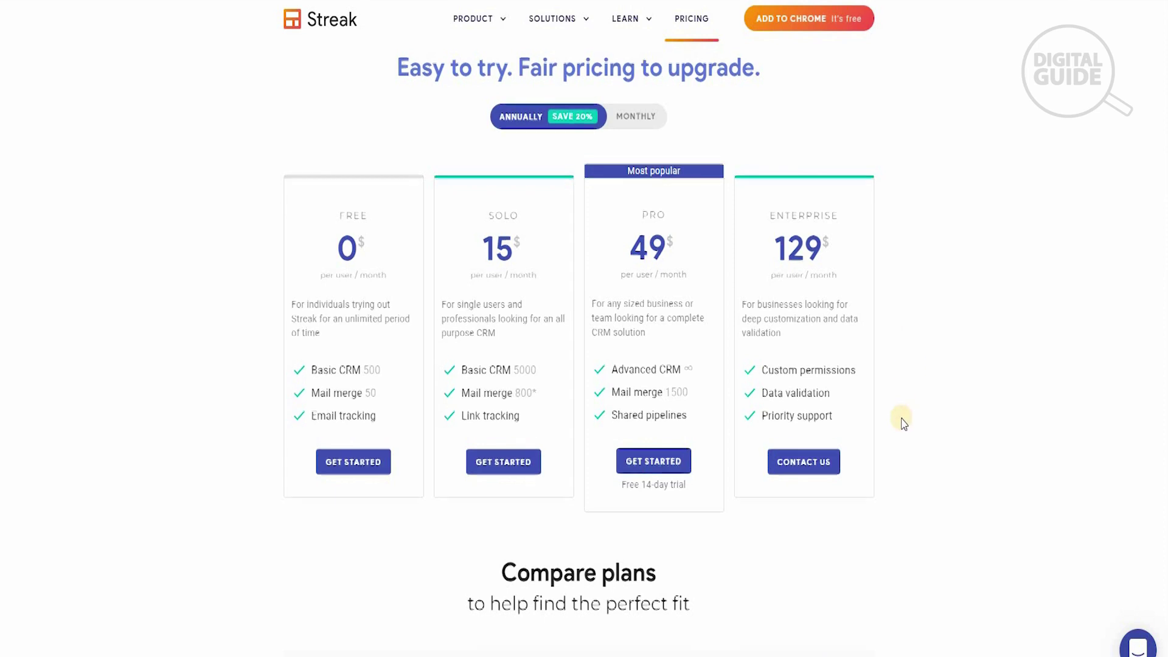
{"action": "scroll", "coordinate": [904, 424], "scroll_direction": "down", "scroll_amount": 1}
{"action": "scroll", "coordinate": [904, 424], "scroll_direction": "down", "scroll_amount": 7}
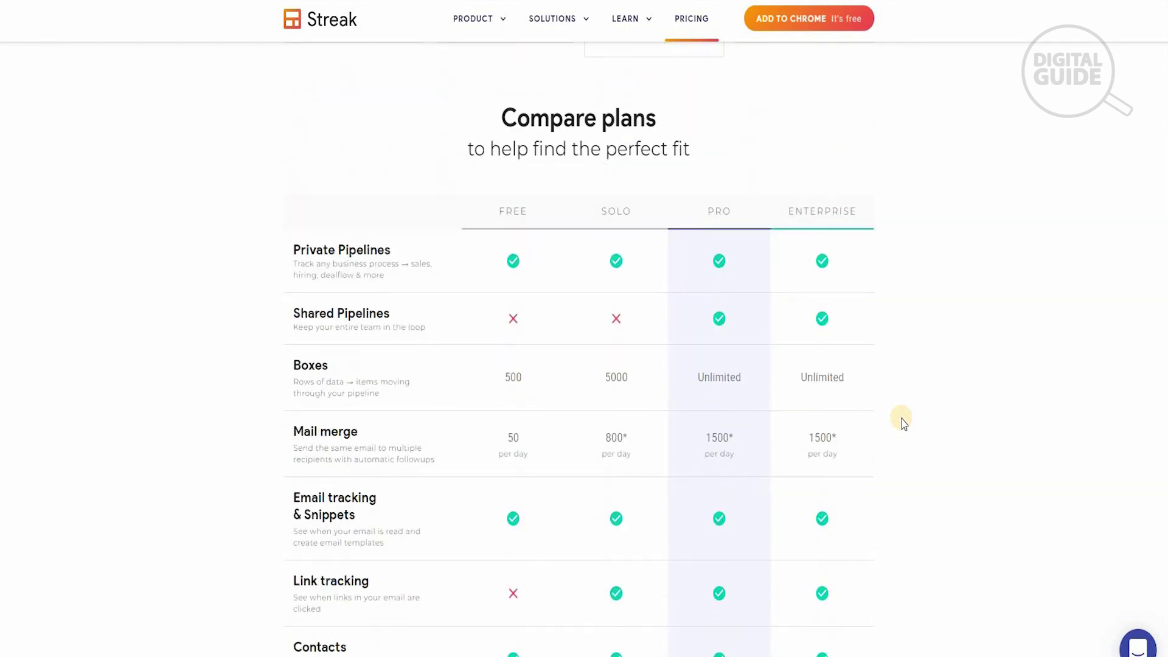
{"action": "scroll", "coordinate": [905, 424], "scroll_direction": "up", "scroll_amount": 7}
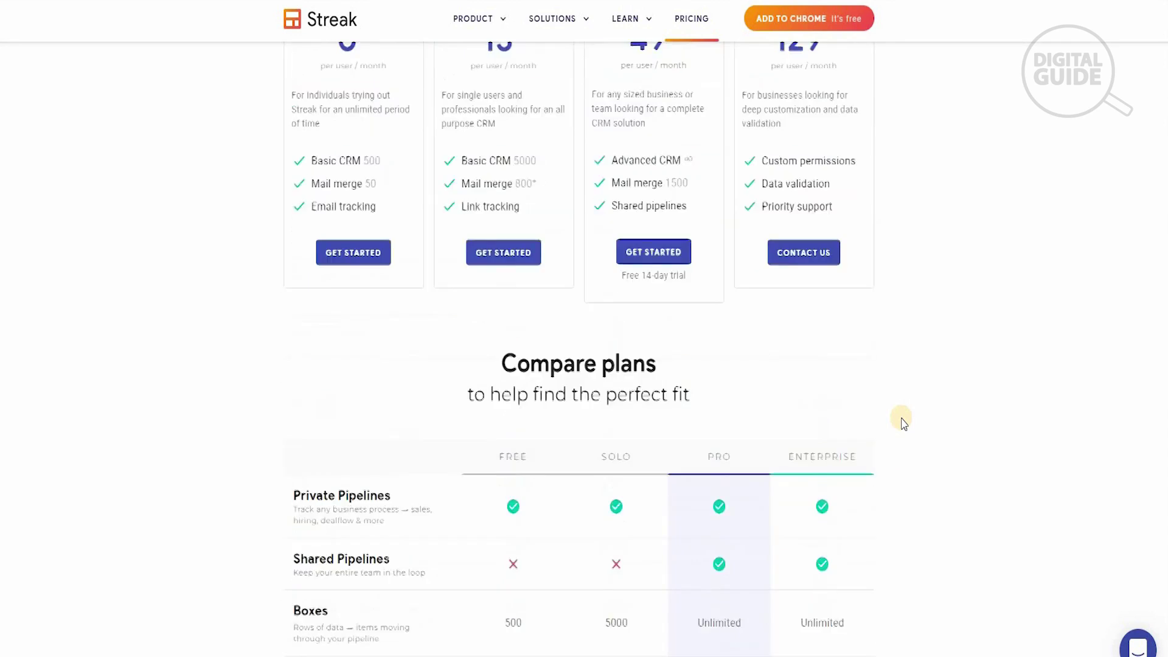
{"action": "scroll", "coordinate": [903, 423], "scroll_direction": "down", "scroll_amount": 7}
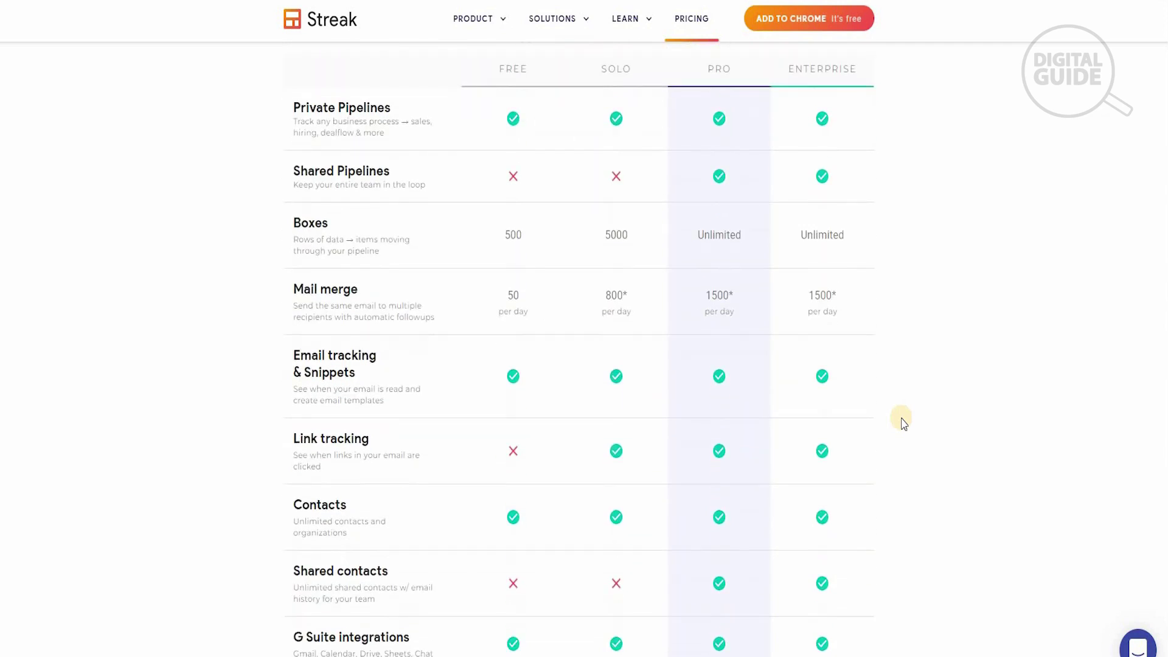
{"action": "scroll", "coordinate": [904, 423], "scroll_direction": "down", "scroll_amount": 5}
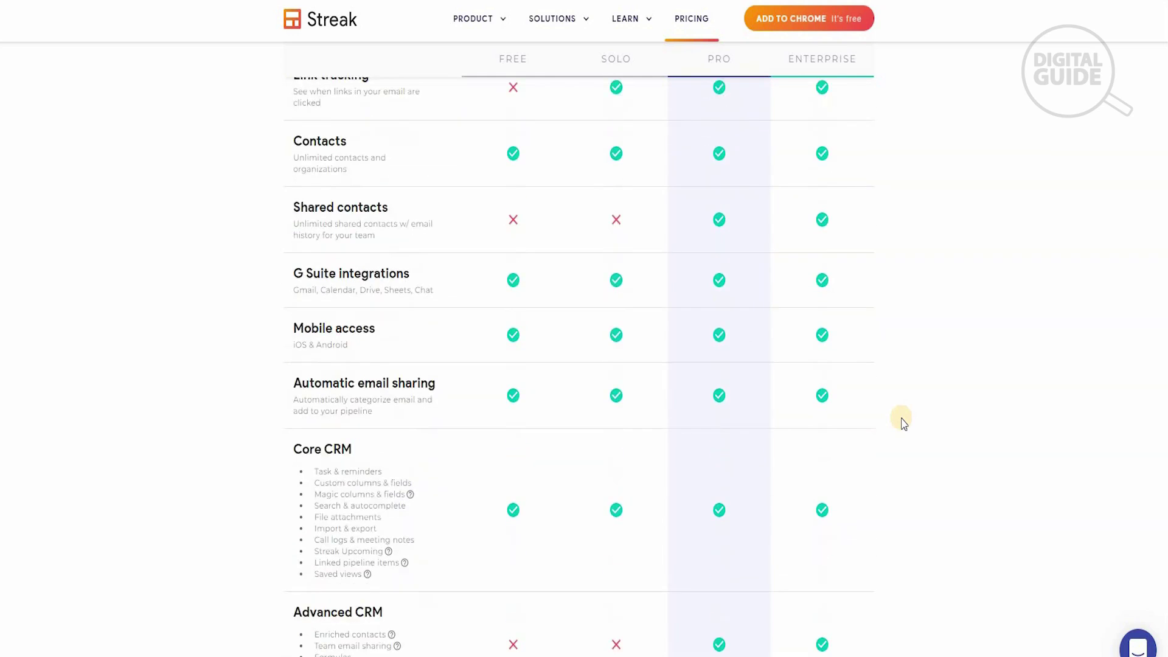
{"action": "scroll", "coordinate": [904, 423], "scroll_direction": "down", "scroll_amount": 5}
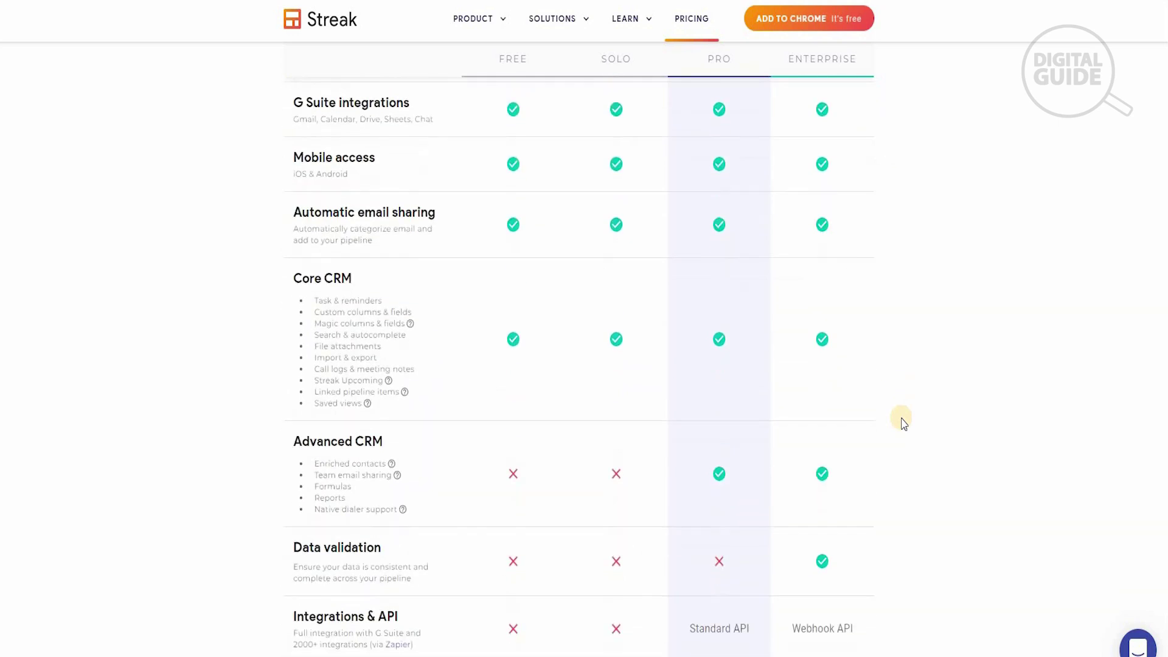
{"action": "scroll", "coordinate": [904, 423], "scroll_direction": "down", "scroll_amount": 4}
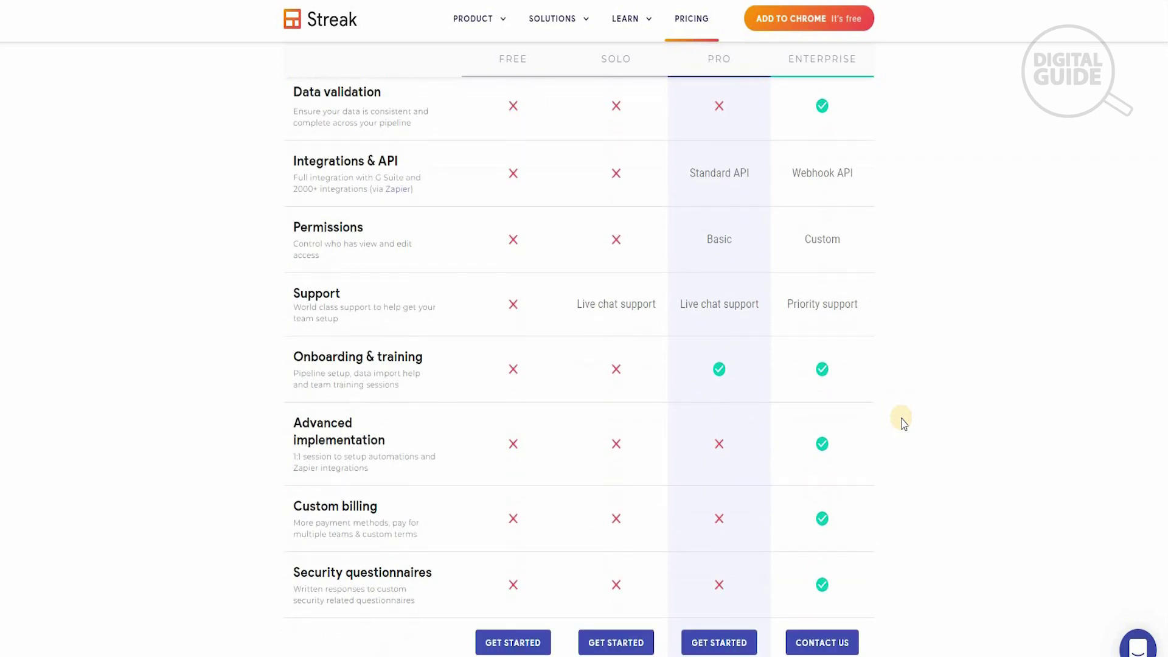
{"action": "scroll", "coordinate": [904, 423], "scroll_direction": "down", "scroll_amount": 1}
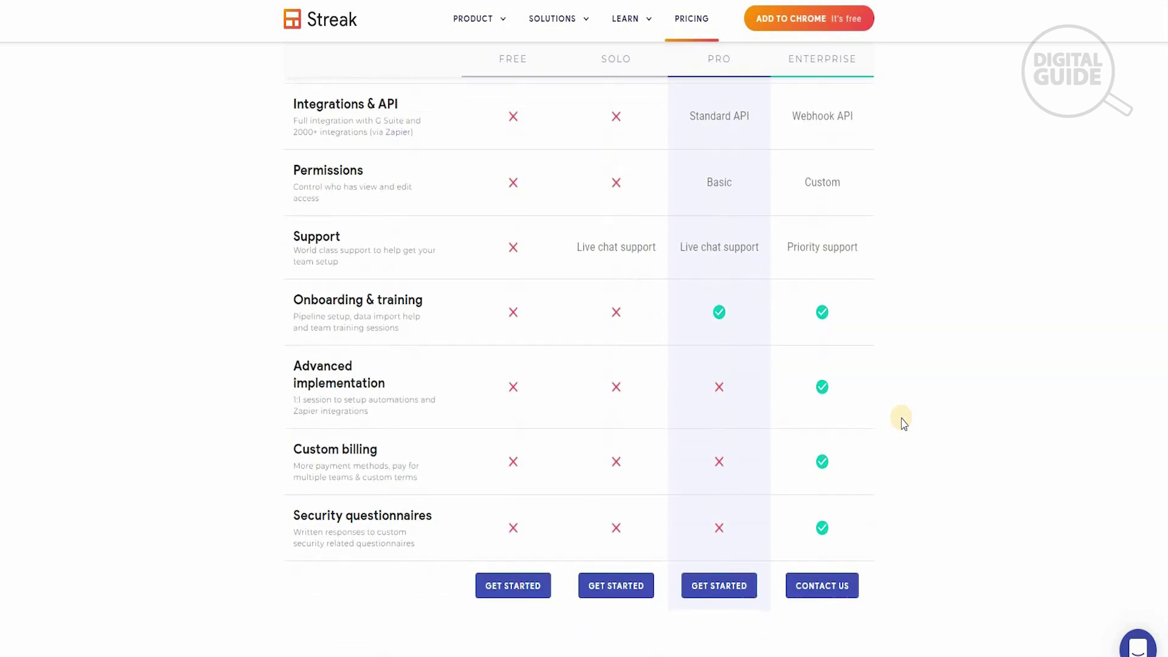
{"action": "scroll", "coordinate": [904, 423], "scroll_direction": "up", "scroll_amount": 7}
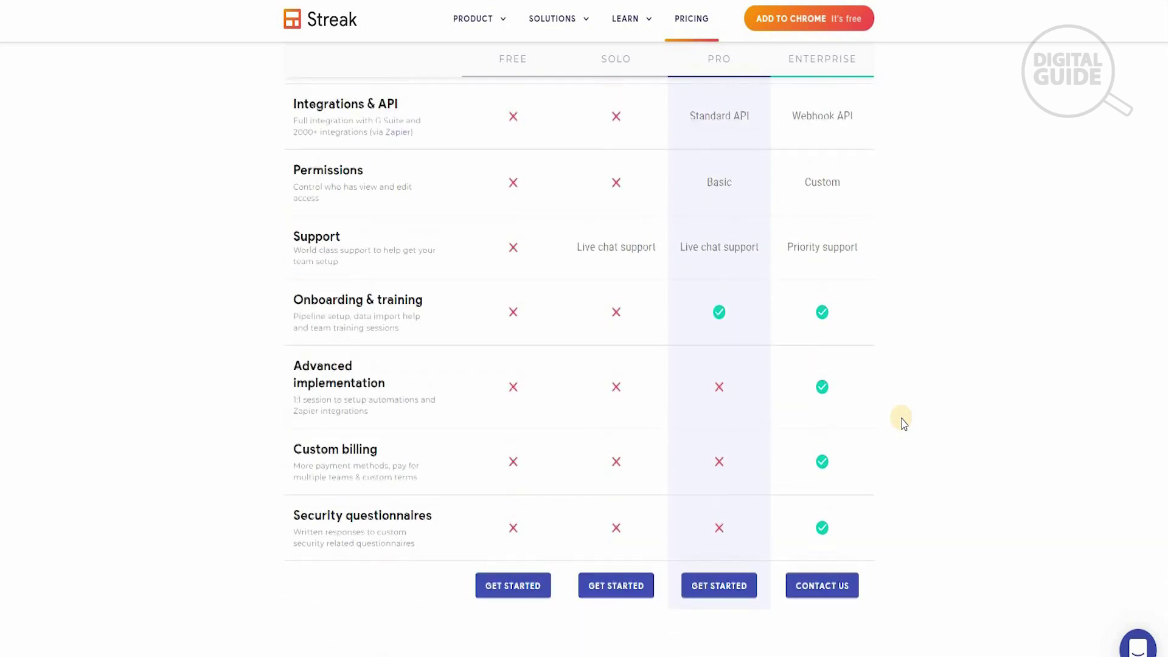
{"action": "scroll", "coordinate": [903, 423], "scroll_direction": "up", "scroll_amount": 12}
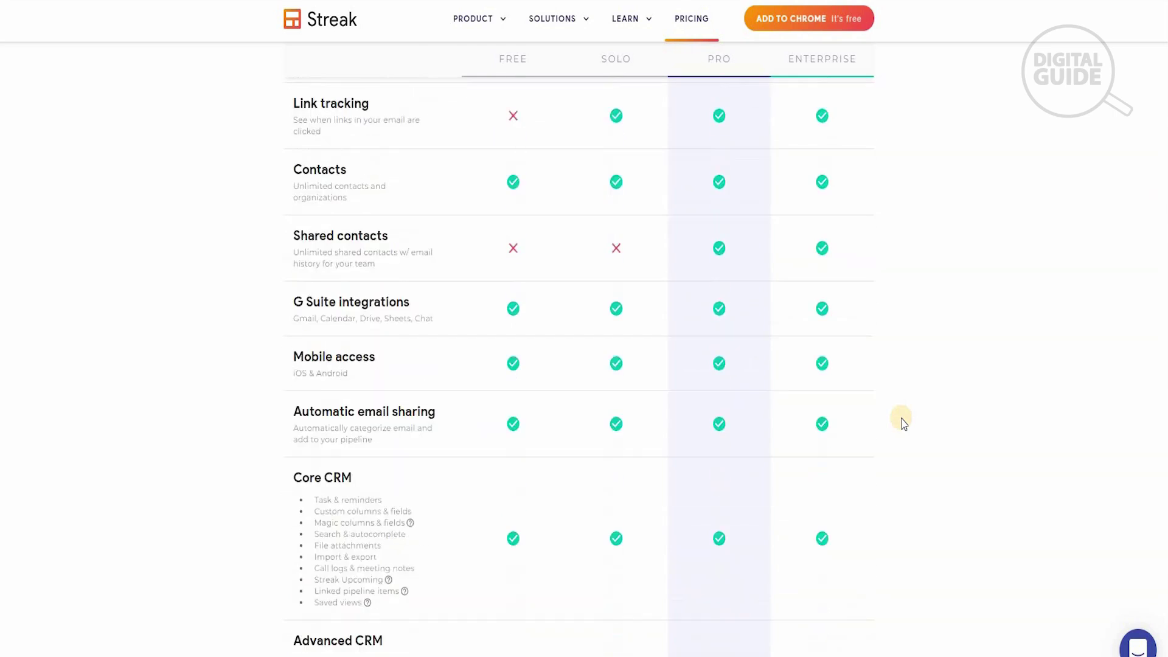
{"action": "scroll", "coordinate": [903, 423], "scroll_direction": "up", "scroll_amount": 4}
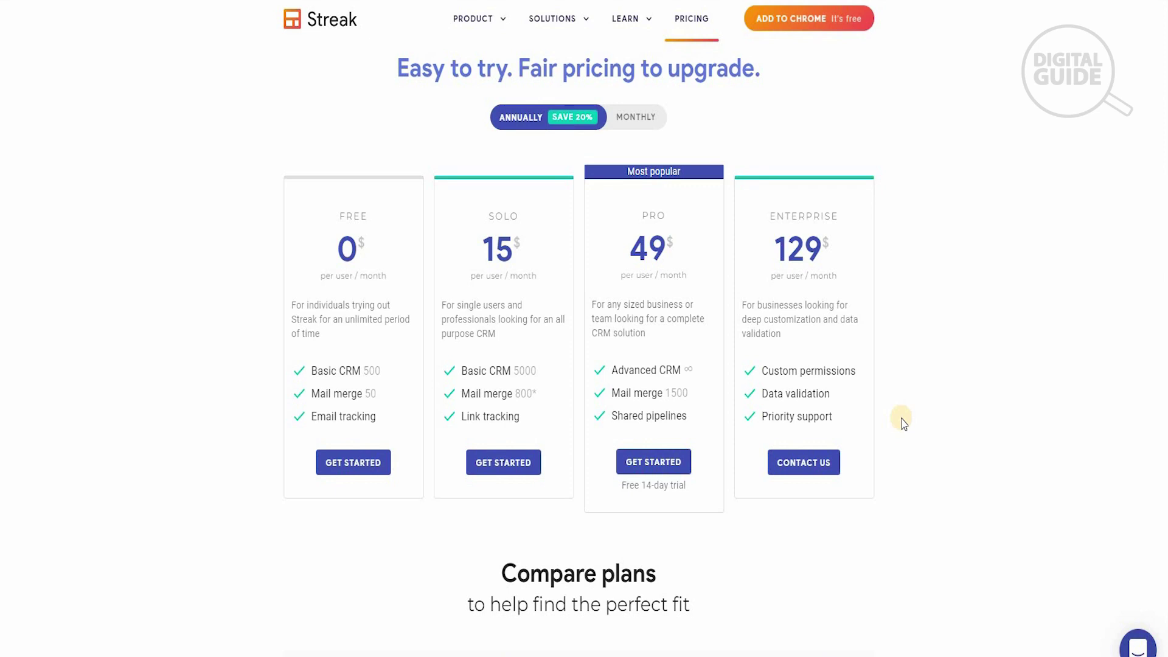
- Add the Streak CRM for Gmail extension to Chrome from its Web Store listing
{"action": "left_click", "coordinate": [830, 28]}
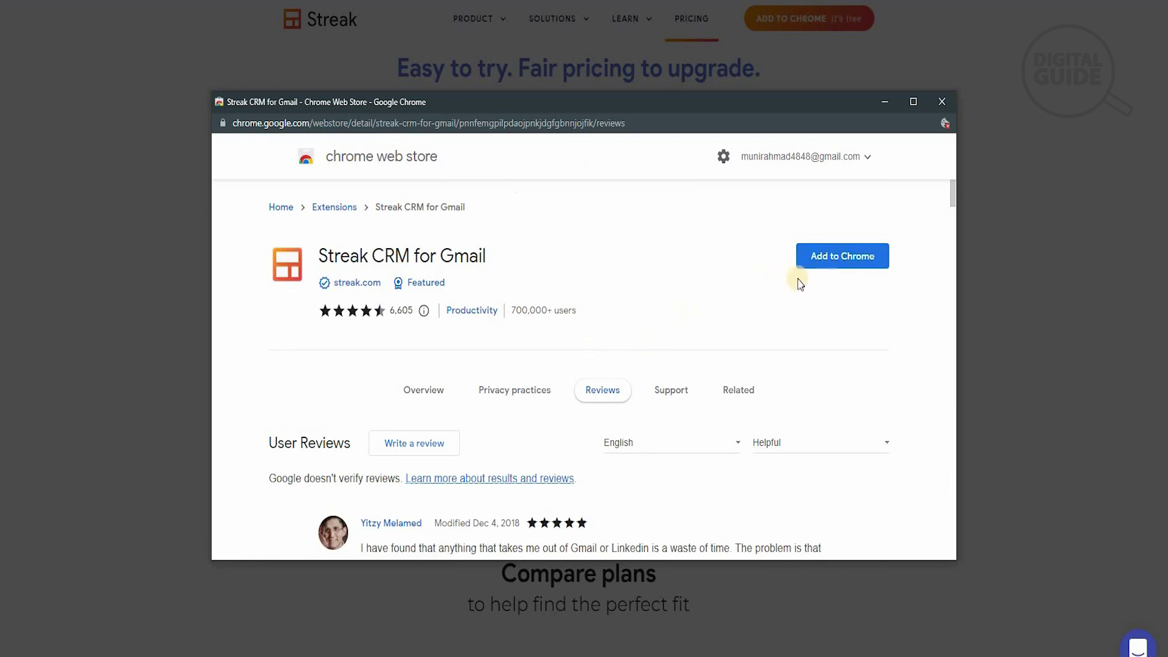
{"action": "left_click", "coordinate": [835, 251]}
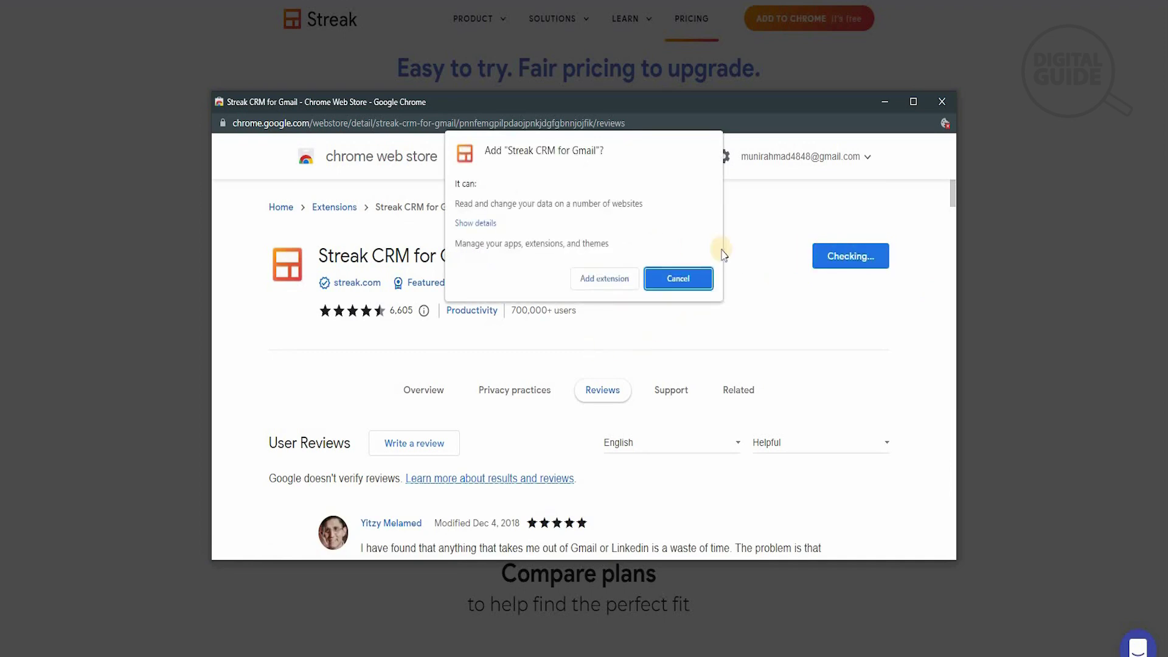
{"action": "left_click", "coordinate": [601, 277]}
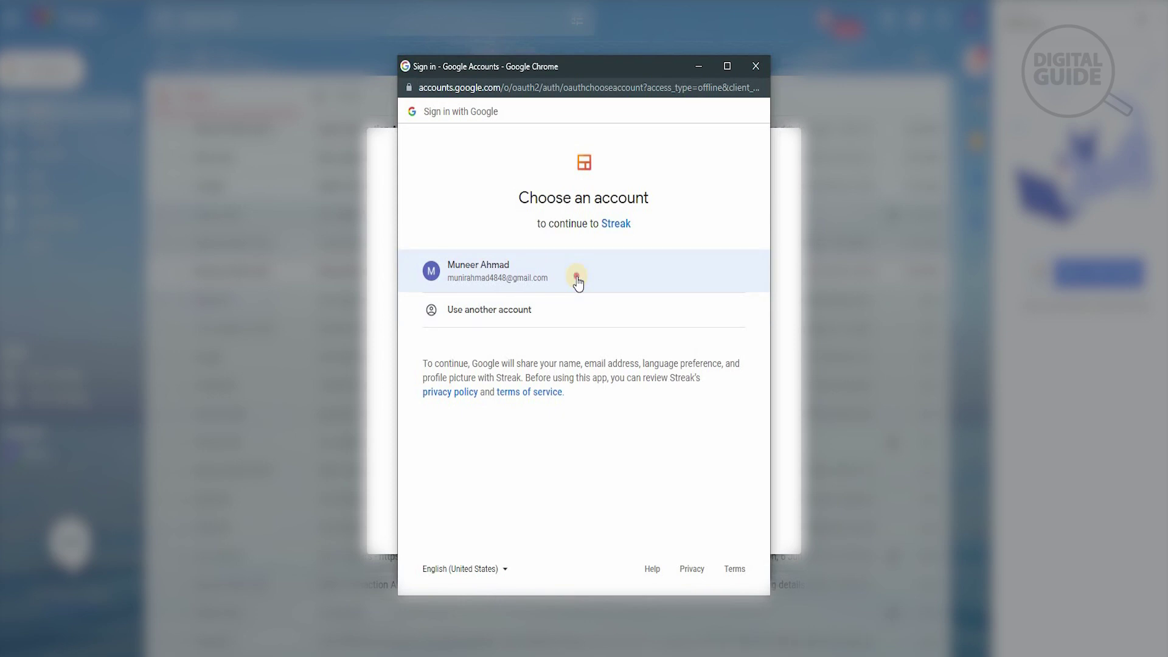
- Continue with the existing Google account, allow Streak access, and choose Email Tracking as its use
{"action": "left_click", "coordinate": [576, 277]}
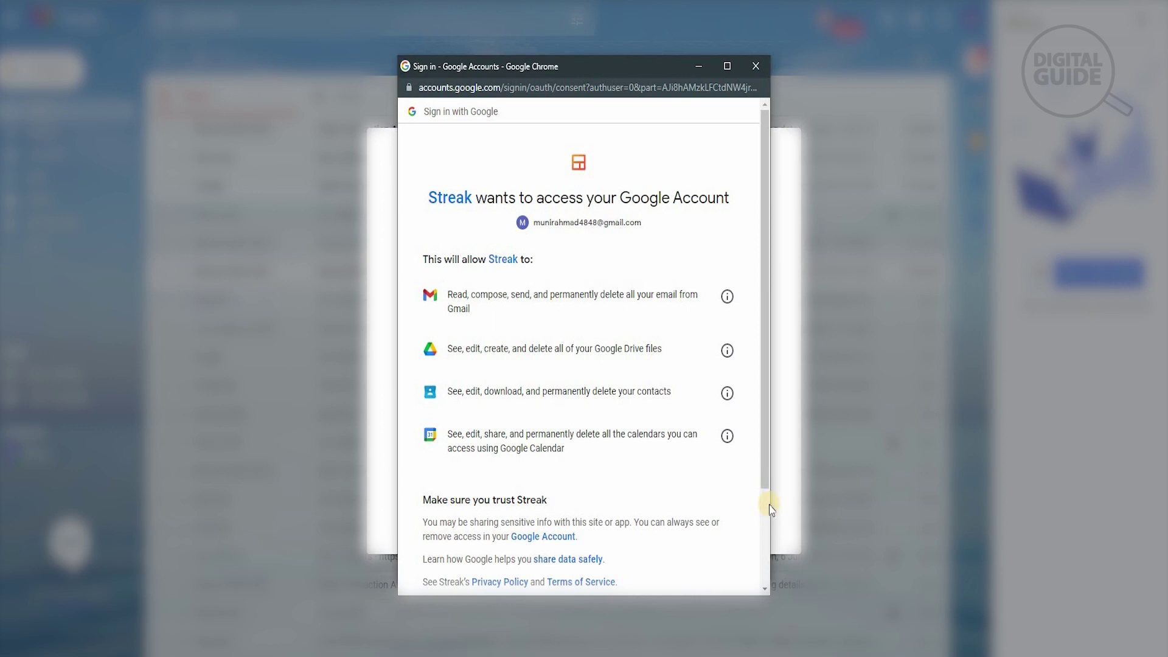
{"action": "scroll", "coordinate": [766, 572], "scroll_direction": "down", "scroll_amount": 2}
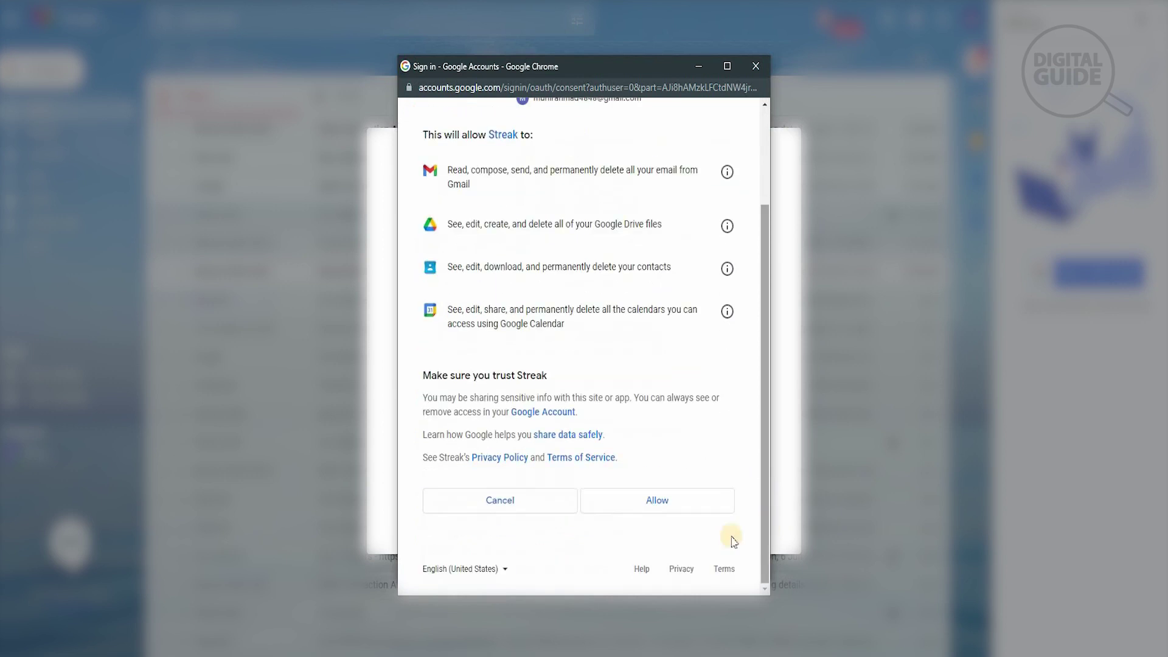
{"action": "left_click", "coordinate": [672, 503]}
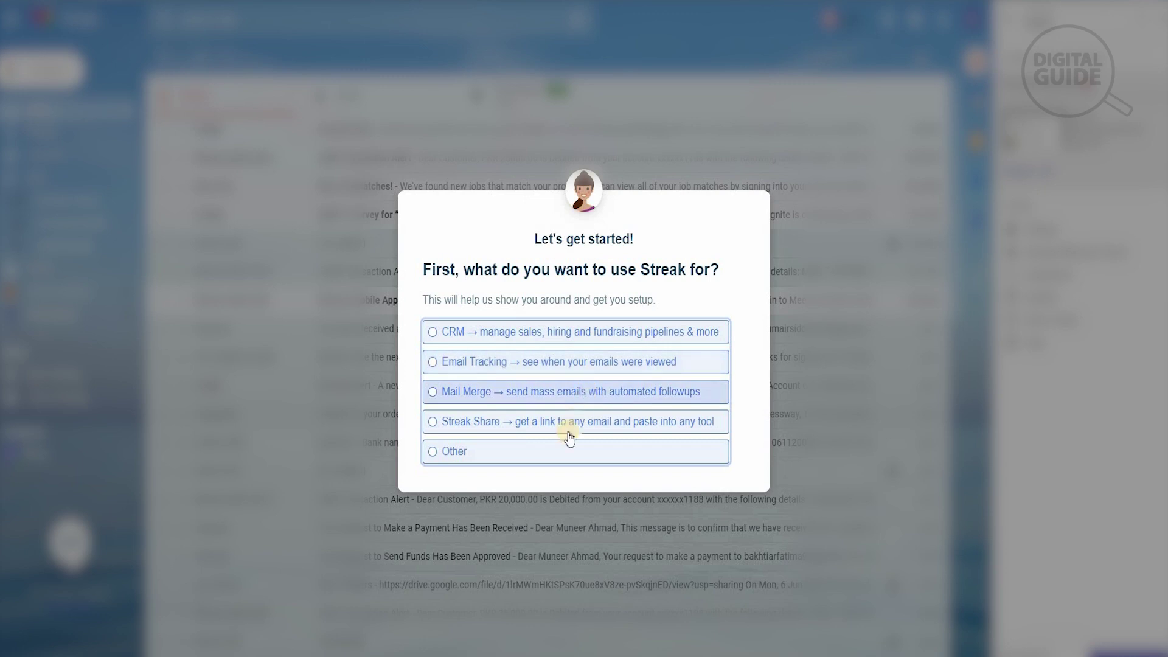
{"action": "left_click", "coordinate": [616, 364]}
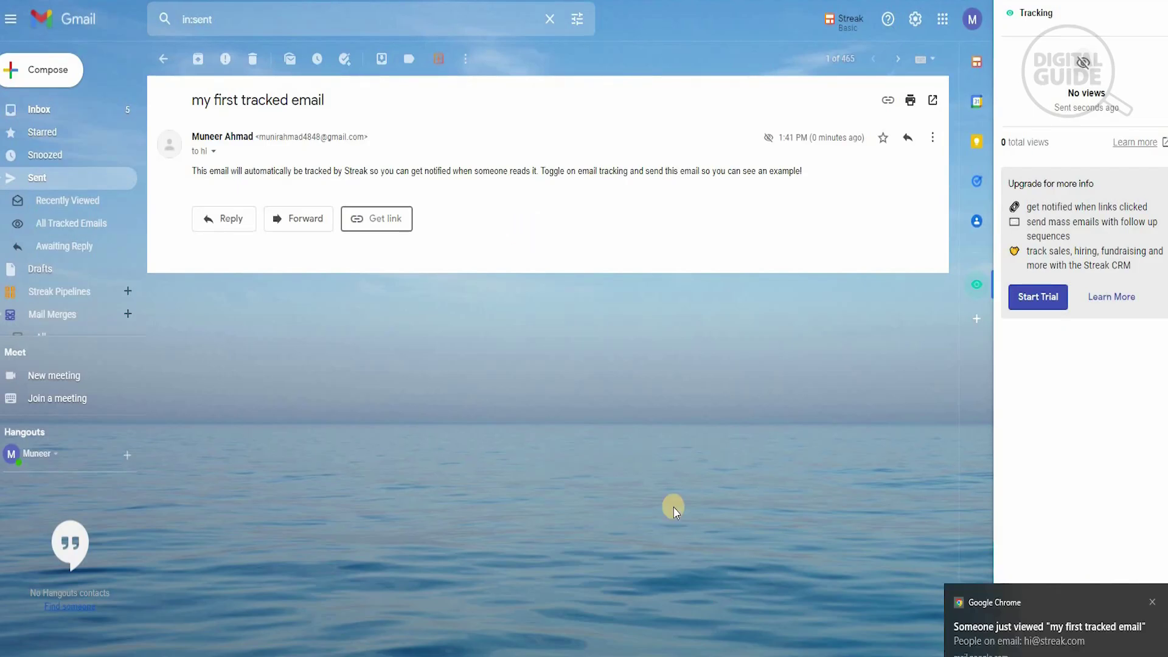
- Dismiss the email-viewed notification and go back to the Gmail inbox
{"action": "left_click", "coordinate": [968, 647]}
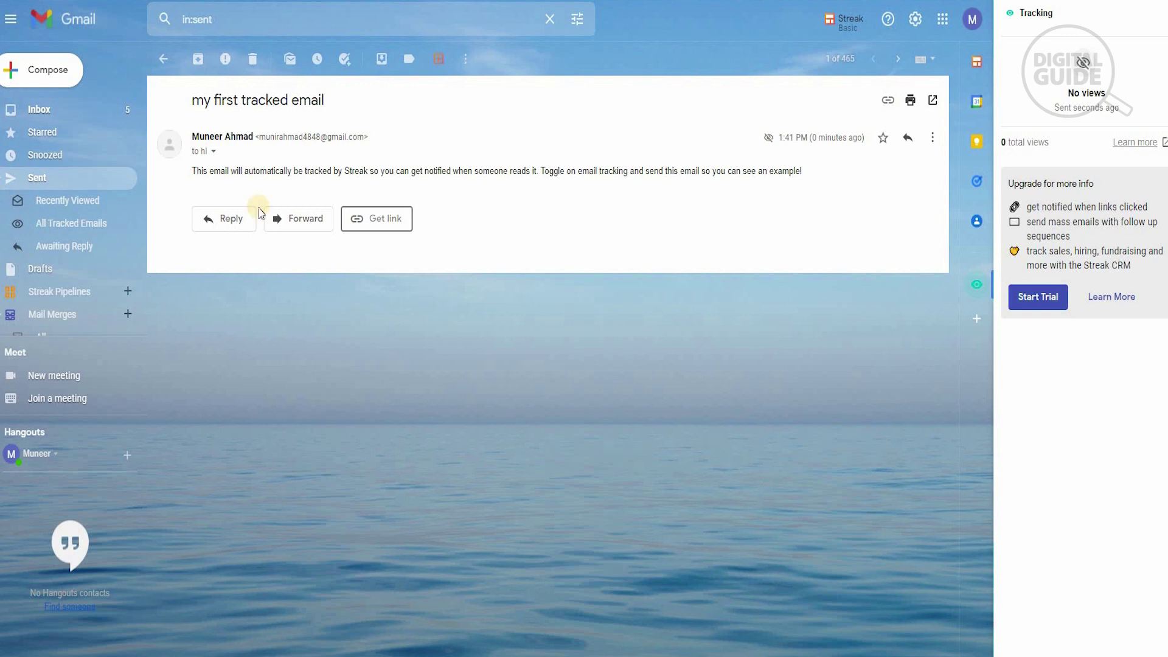
{"action": "left_click", "coordinate": [67, 19]}
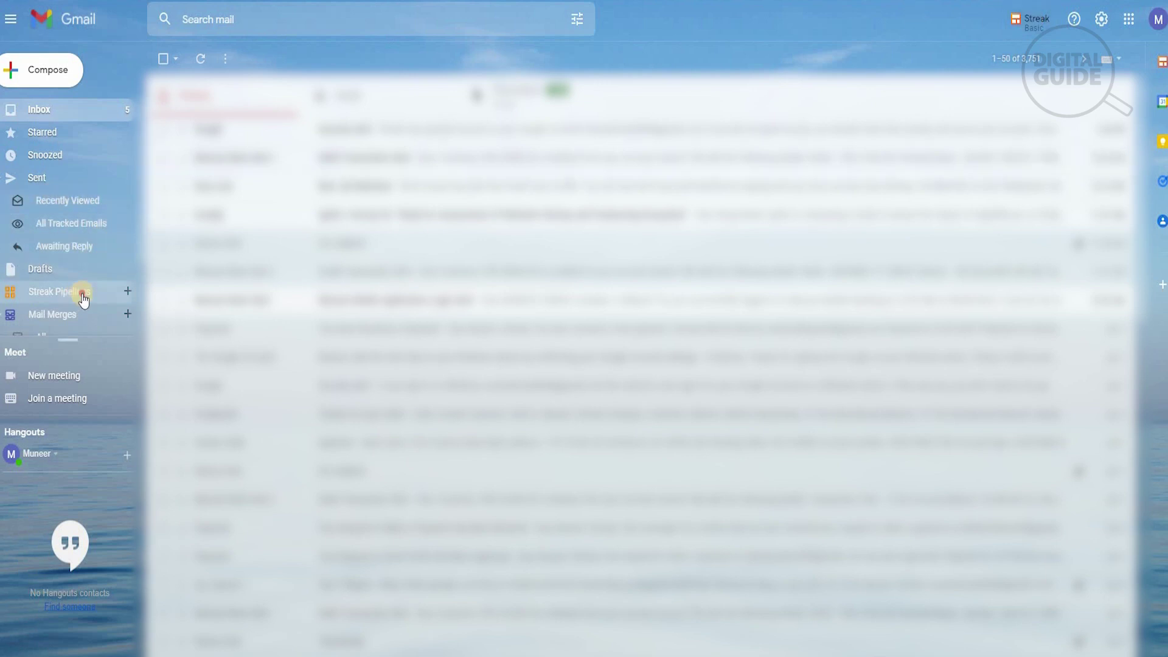
- Add a new pipeline from the Sales template, keeping it Shared, with stages Lead through Nurturing
{"action": "left_click", "coordinate": [128, 291]}
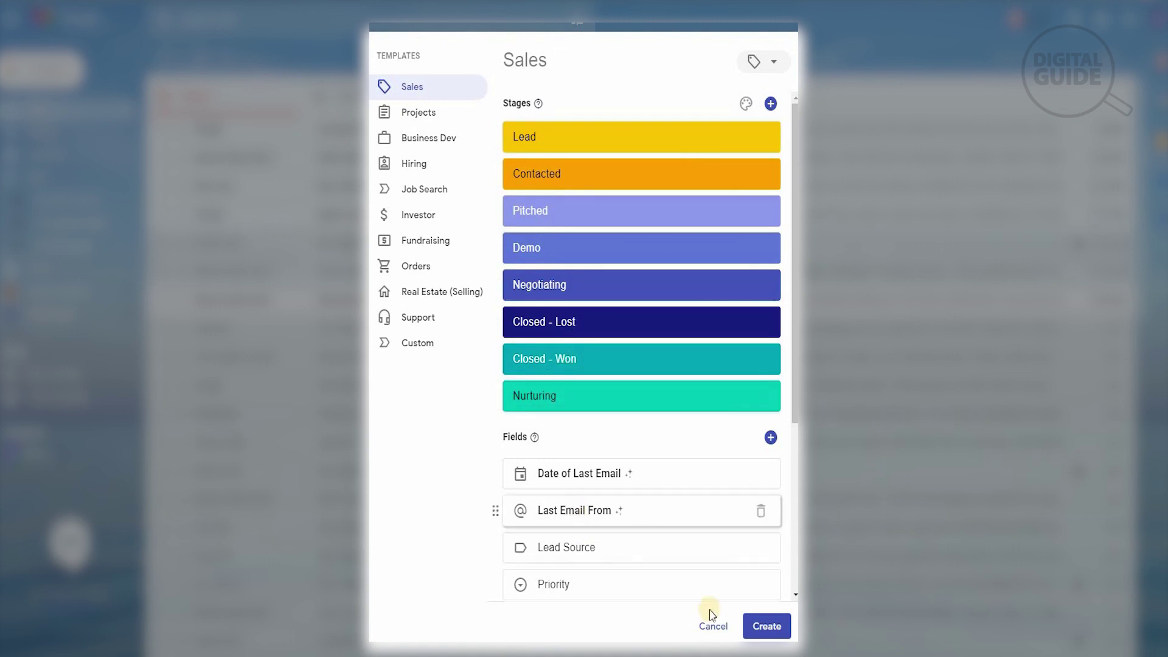
{"action": "left_click", "coordinate": [758, 626]}
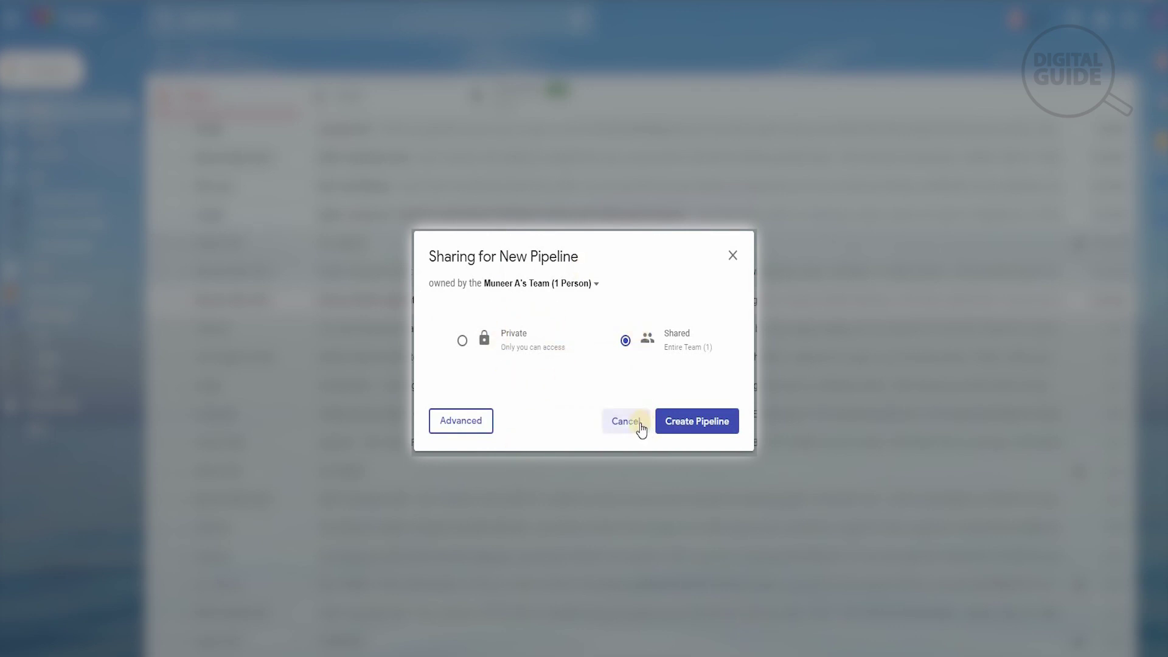
{"action": "left_click", "coordinate": [673, 428]}
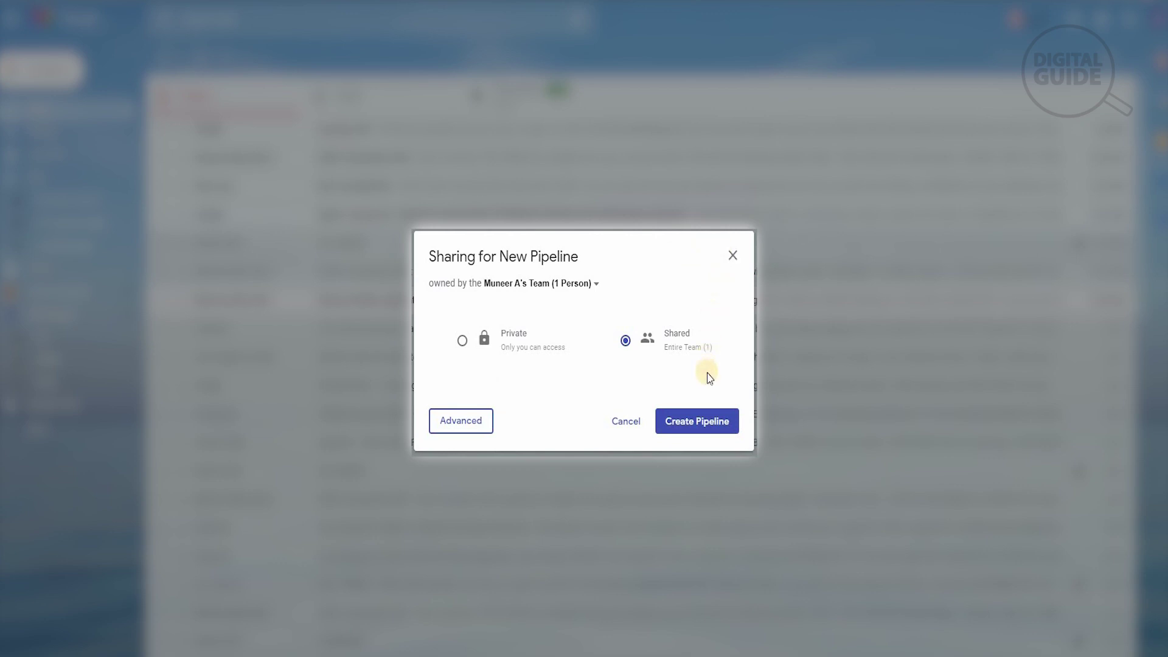
{"action": "left_click", "coordinate": [701, 424]}
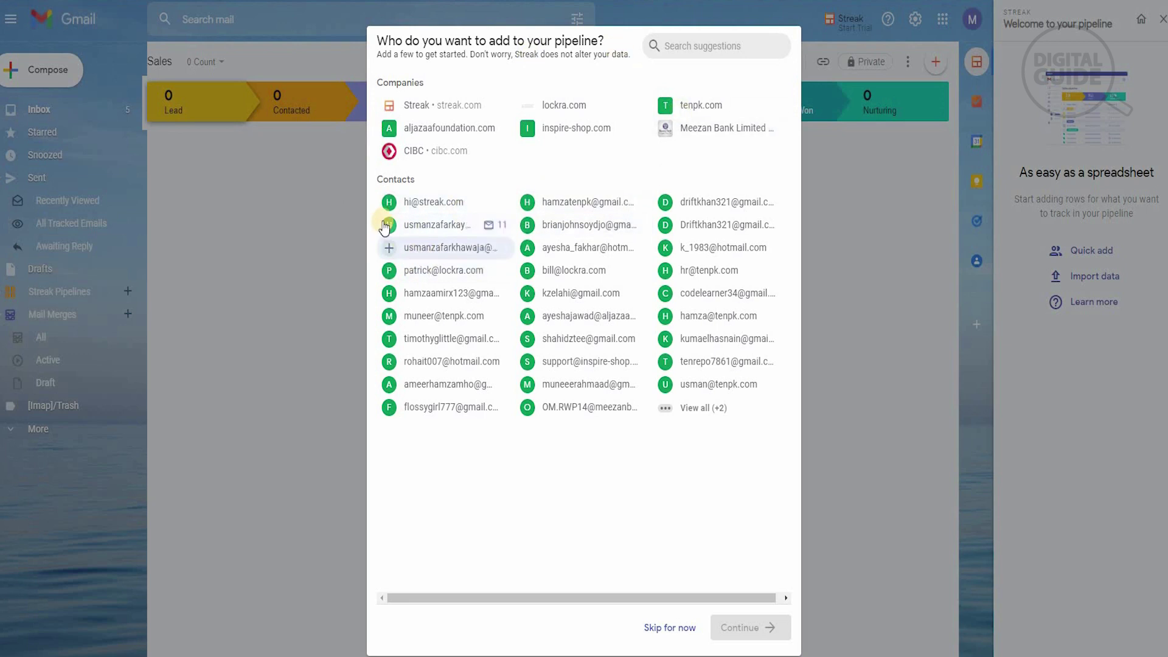
- Select one suggested contact and continue, placing them in the Lead stage
{"action": "left_click", "coordinate": [389, 249]}
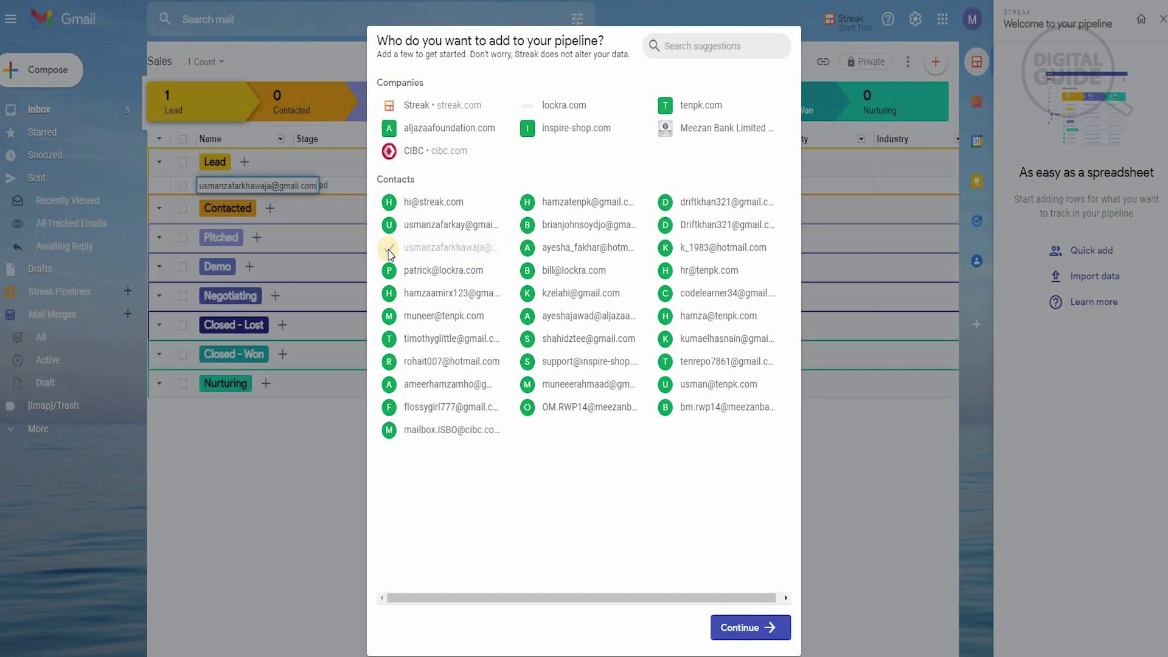
{"action": "left_click", "coordinate": [780, 636]}
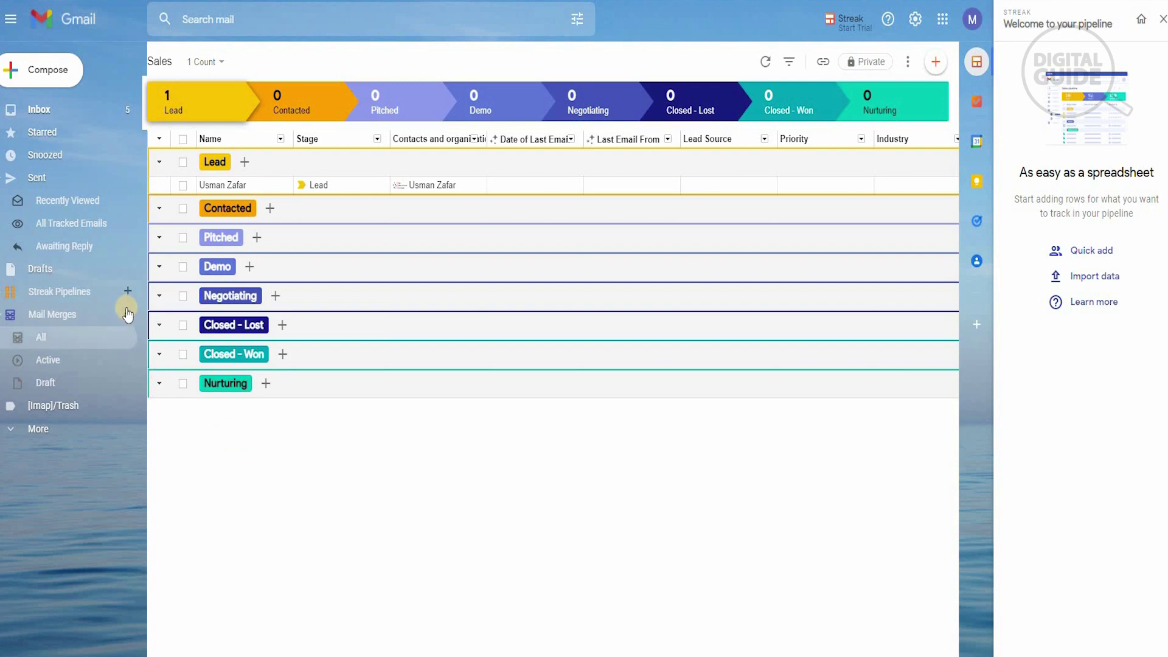
- Open and close a mail merge draft, close the pipeline welcome panel, and reopen the Streak side panel
{"action": "left_click", "coordinate": [127, 314]}
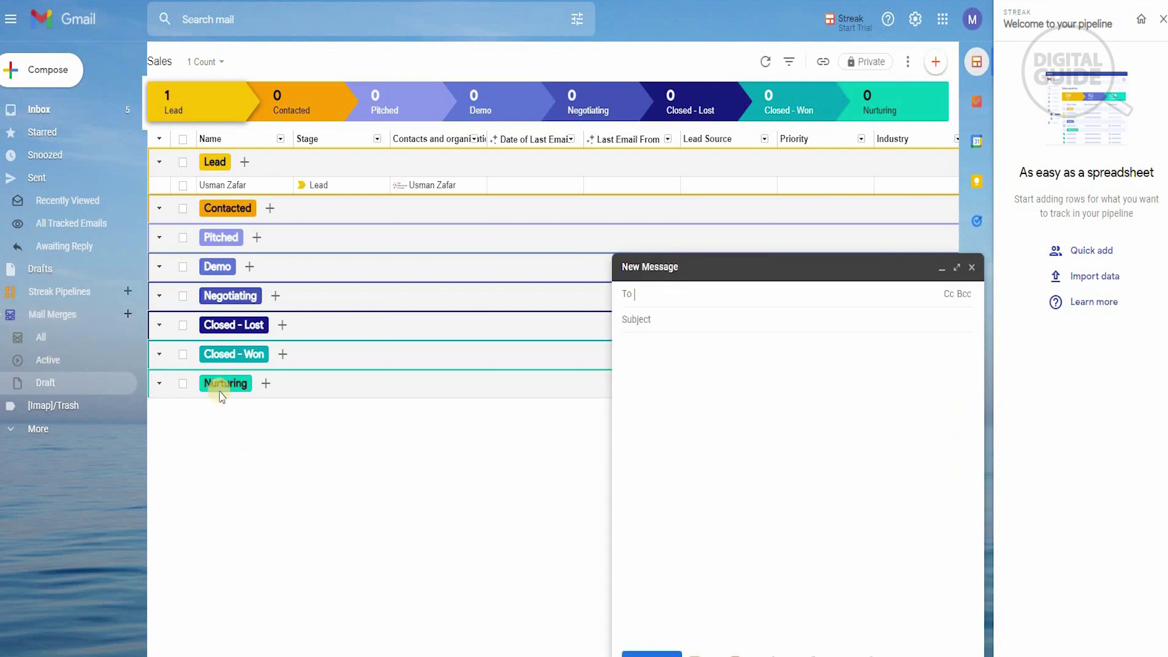
{"action": "left_click", "coordinate": [64, 318]}
{"action": "left_click", "coordinate": [64, 322]}
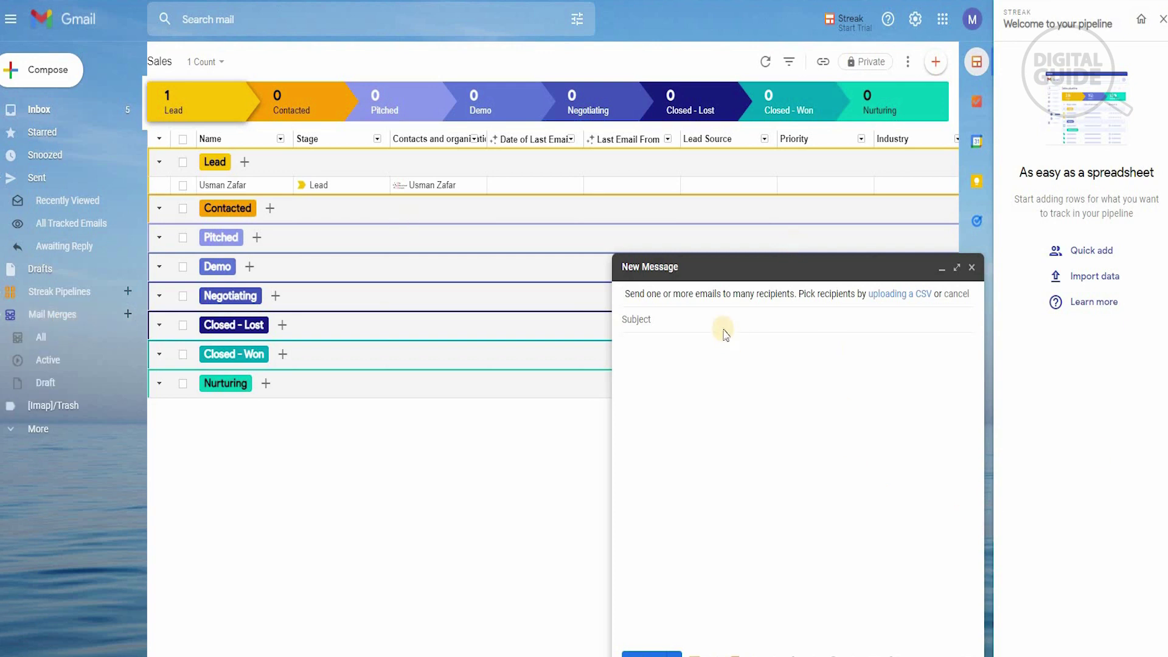
{"action": "left_click", "coordinate": [972, 268]}
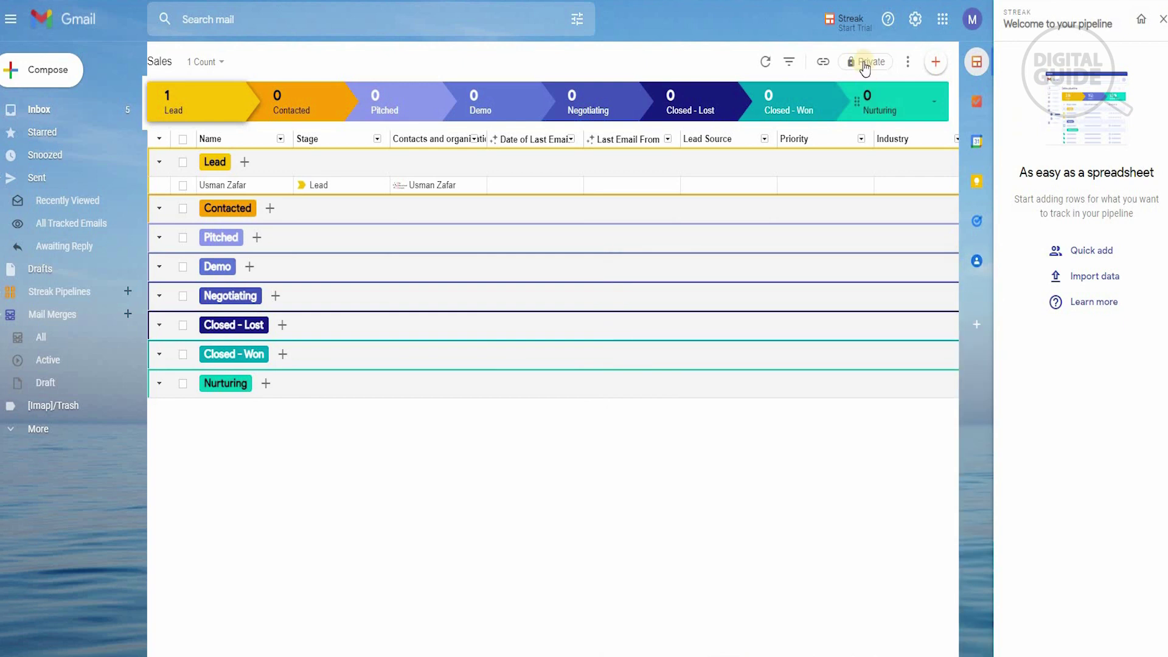
{"action": "left_click", "coordinate": [968, 65]}
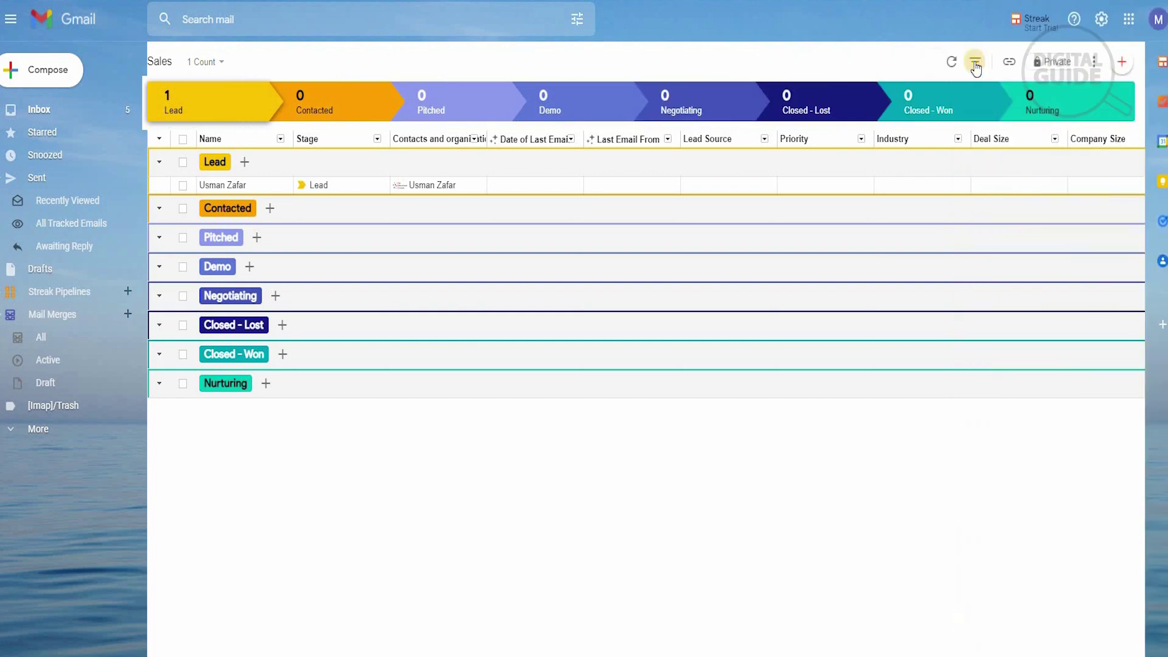
{"action": "left_click", "coordinate": [1156, 65]}
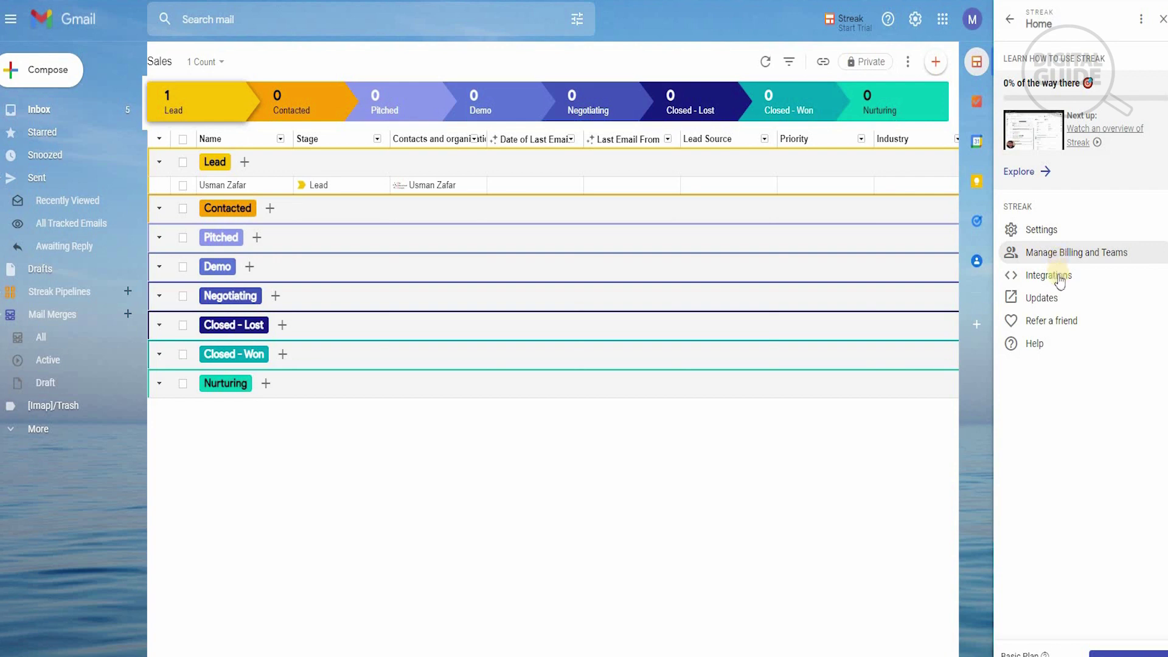
- Browse Streak Settings, then show All Tracked Emails listing "my first tracked email"
{"action": "left_click", "coordinate": [1055, 234]}
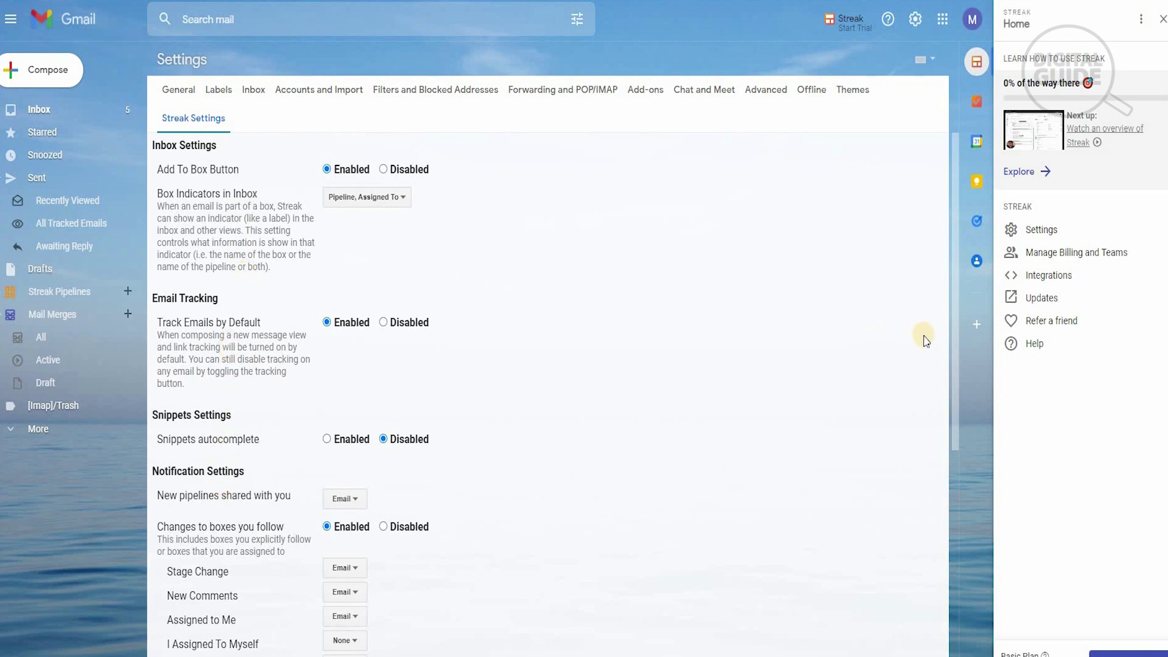
{"action": "left_click_drag", "start_coordinate": [956, 313], "coordinate": [912, 574]}
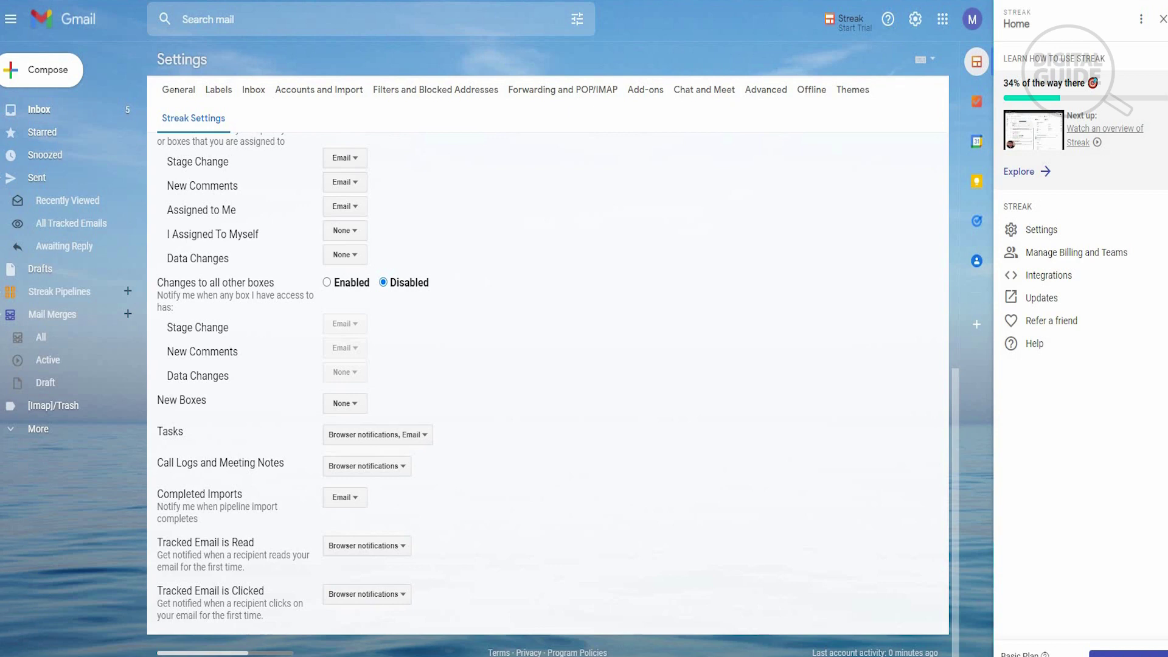
{"action": "left_click", "coordinate": [84, 227]}
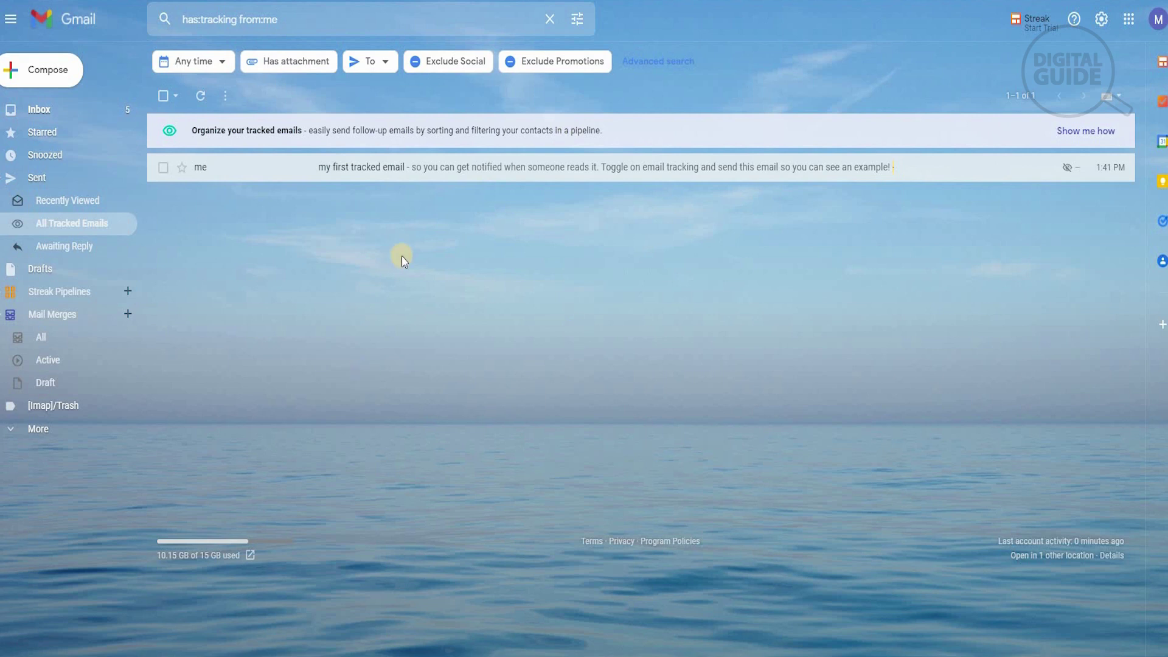
- Open Streak's billing and teams page to view the Free plan's 500 boxes and 50 mail merges/day
{"action": "left_click", "coordinate": [1024, 19]}
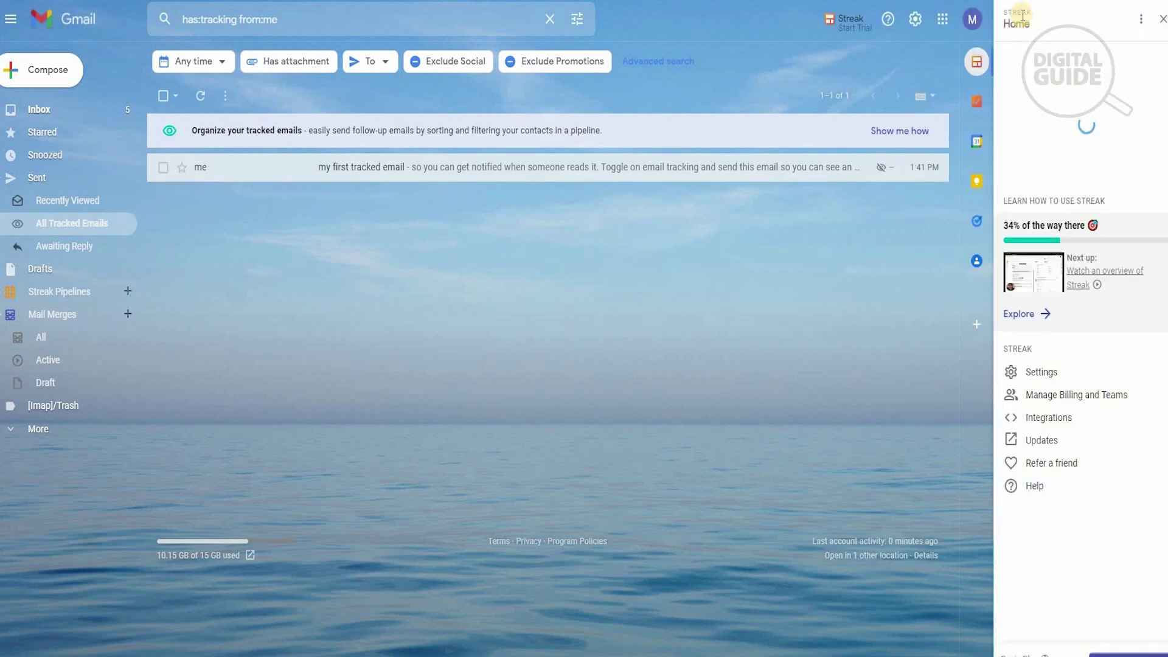
{"action": "left_click", "coordinate": [1098, 261]}
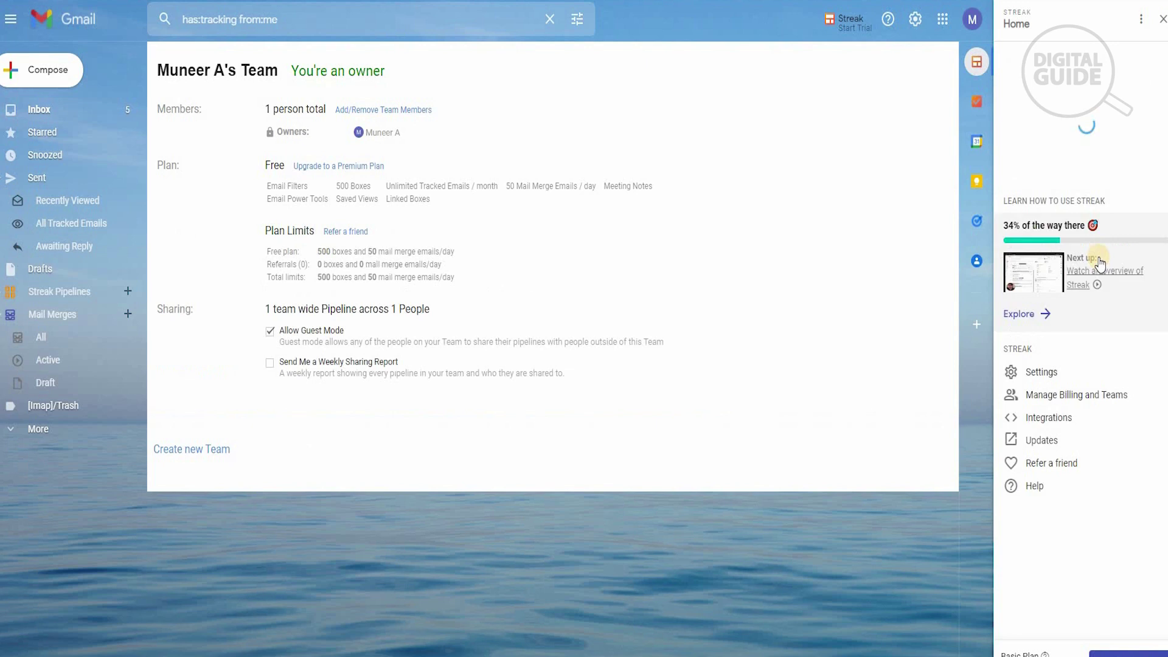